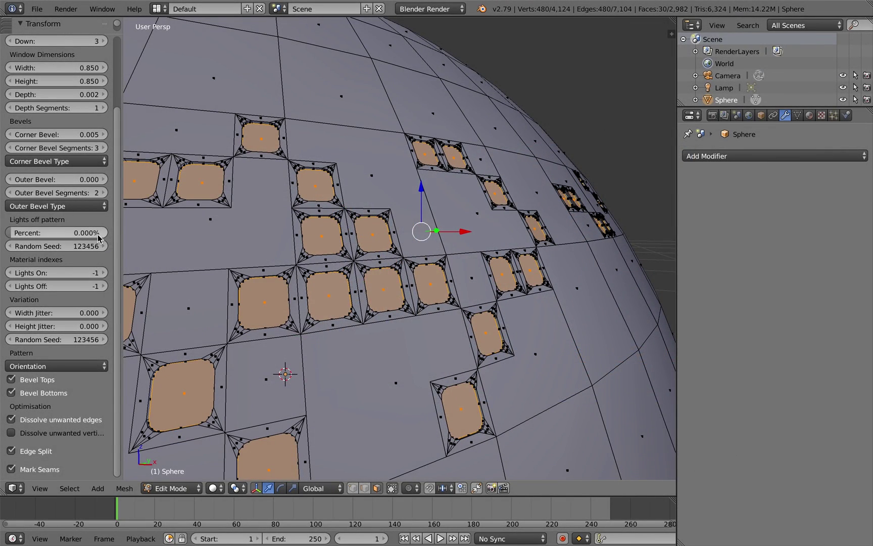
Raise the window pattern percentage of the windows generated on the sphere
scroll(115, 236, "up", 5)
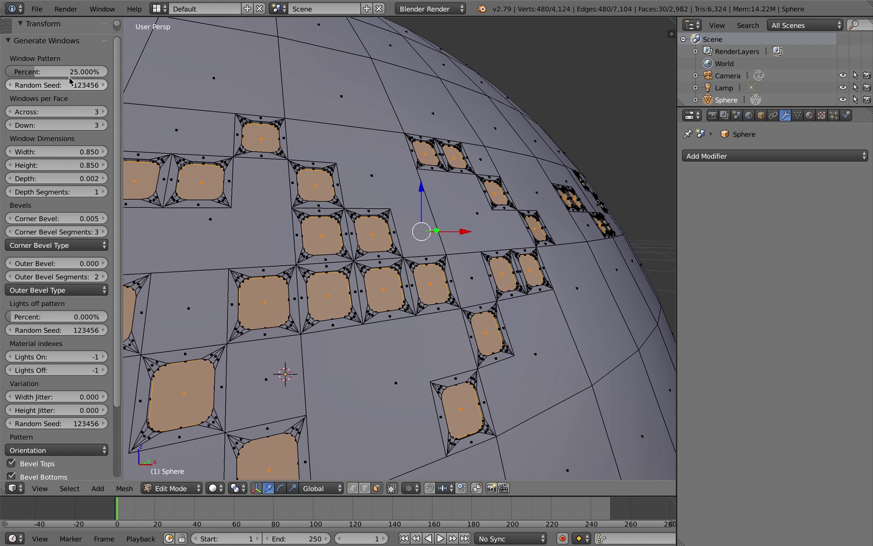
mouse_move(38, 72)
left_mouse_down()
mouse_move(64, 71)
mouse_move(55, 74)
left_mouse_up()
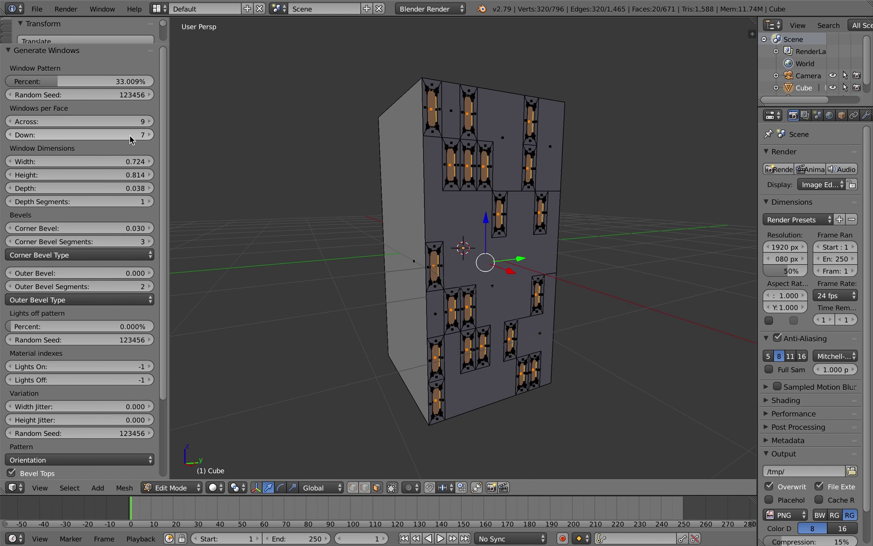
Set the cube's generated windows to 15 down per face and raise the window pattern percentage
left_click_drag(131, 136, 174, 136)
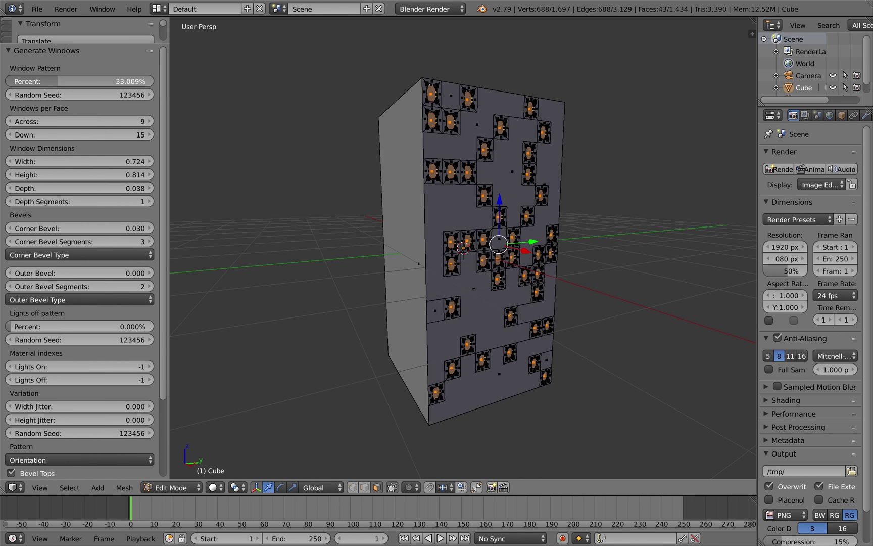
left_click_drag(57, 82, 79, 81)
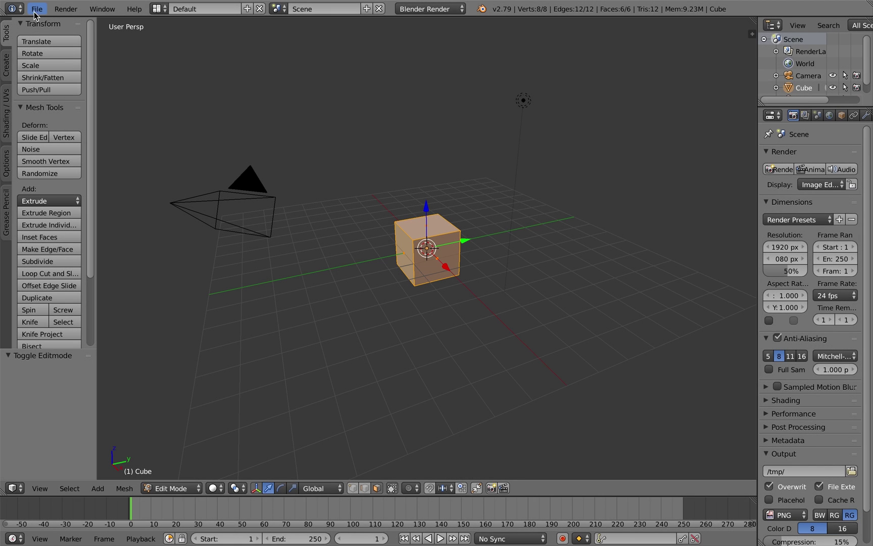
Install the add-on file window_generator_1_0_0.zip from the Documents/blender_scripts/window_generator folder through the user preferences
left_click(37, 9)
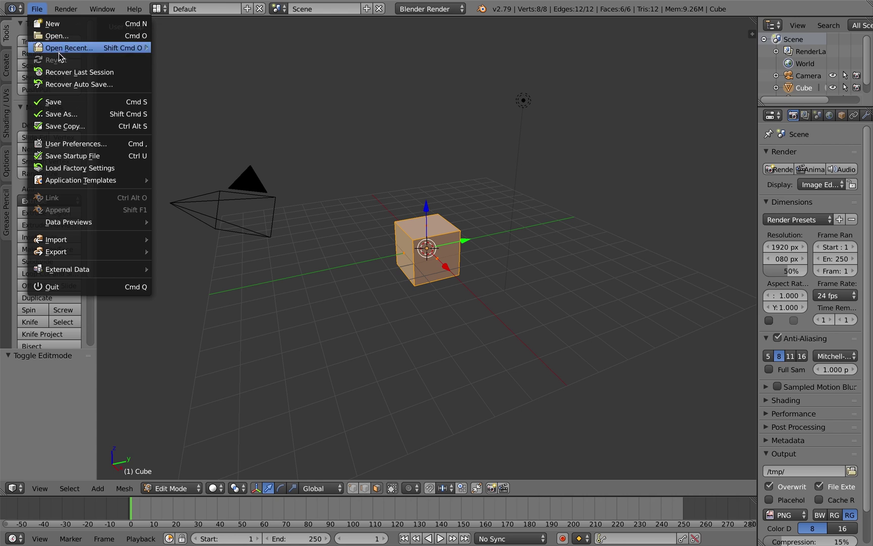
left_click(70, 146)
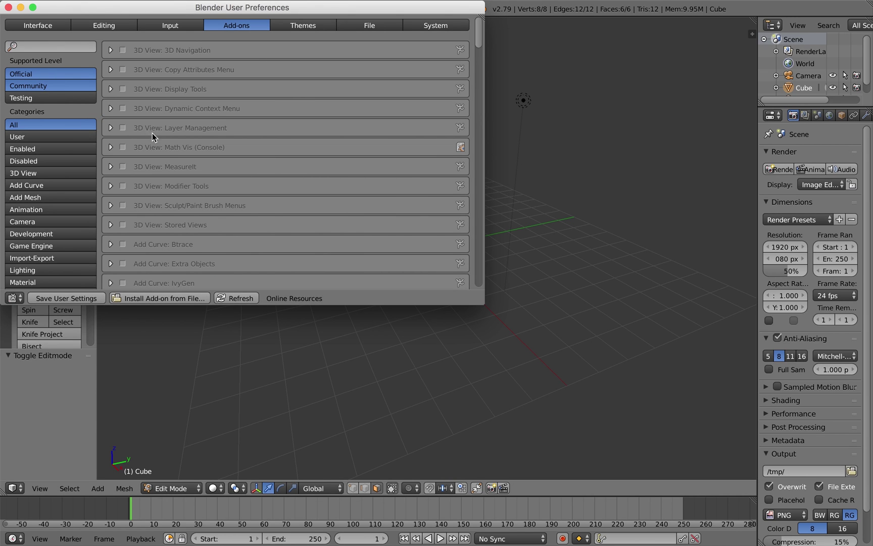
left_click(189, 299)
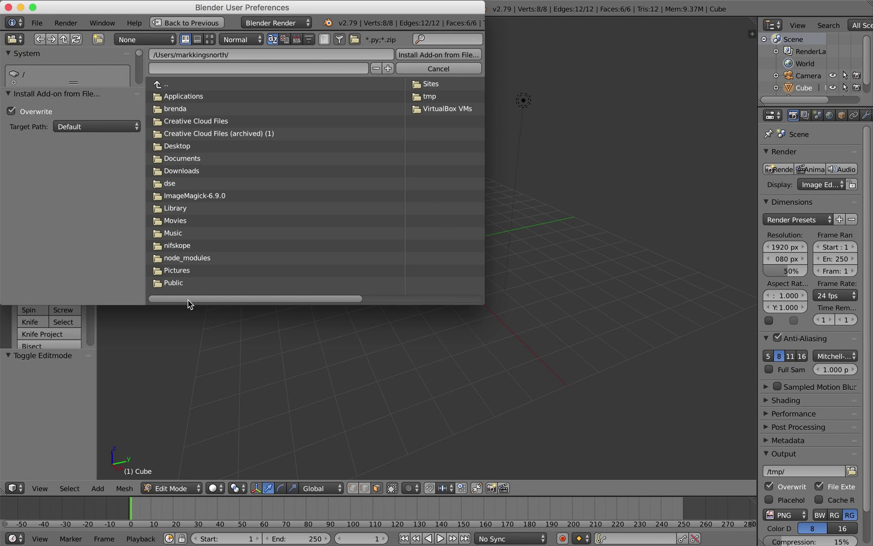
double_click(184, 159)
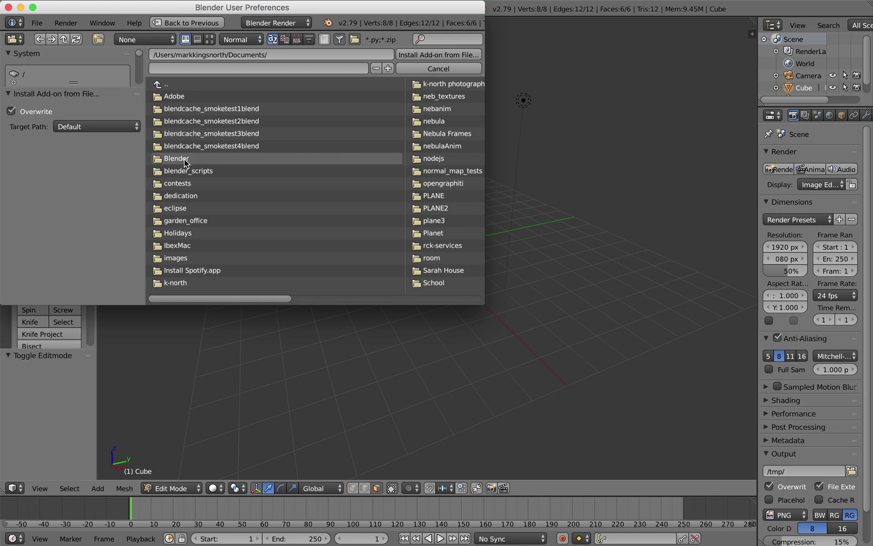
double_click(196, 170)
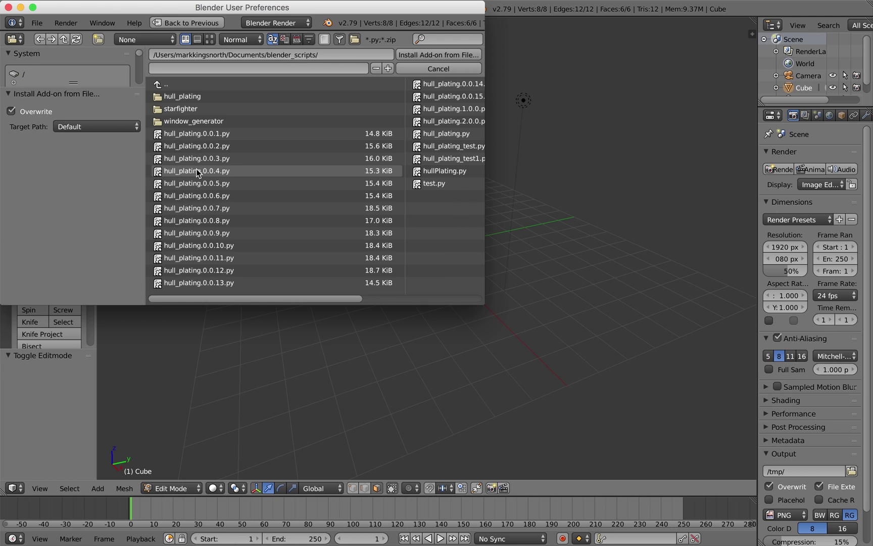
double_click(200, 122)
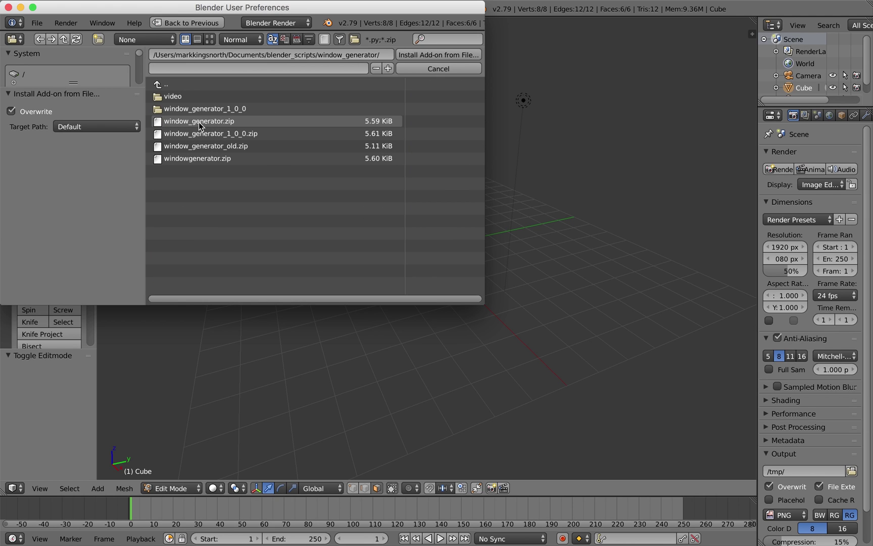
left_click(234, 133)
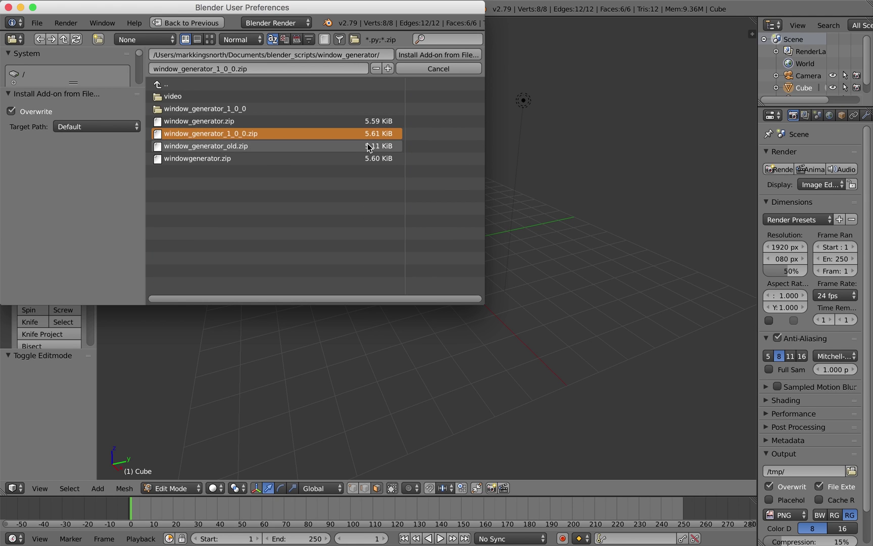
left_click(440, 55)
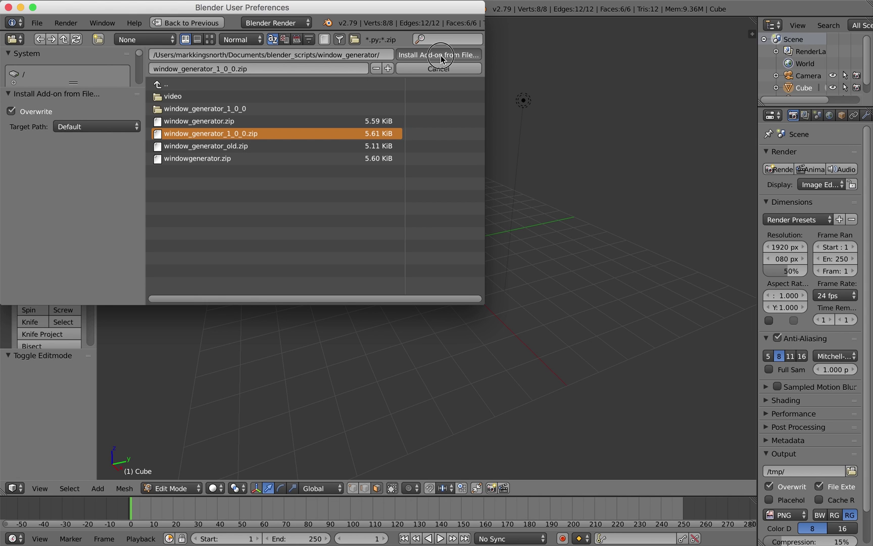
Find the Window Generator add-on by searching "win", make sure it is enabled, and save the user settings
left_click(49, 45)
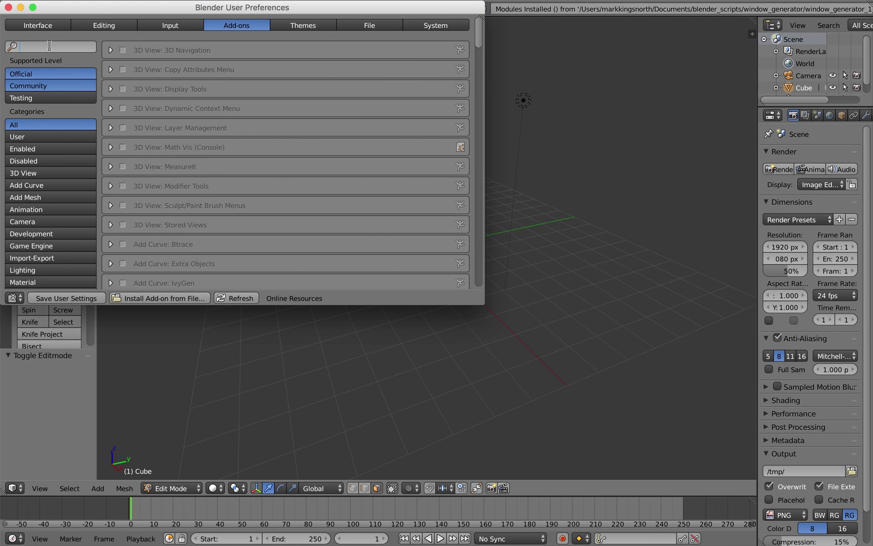
type("win")
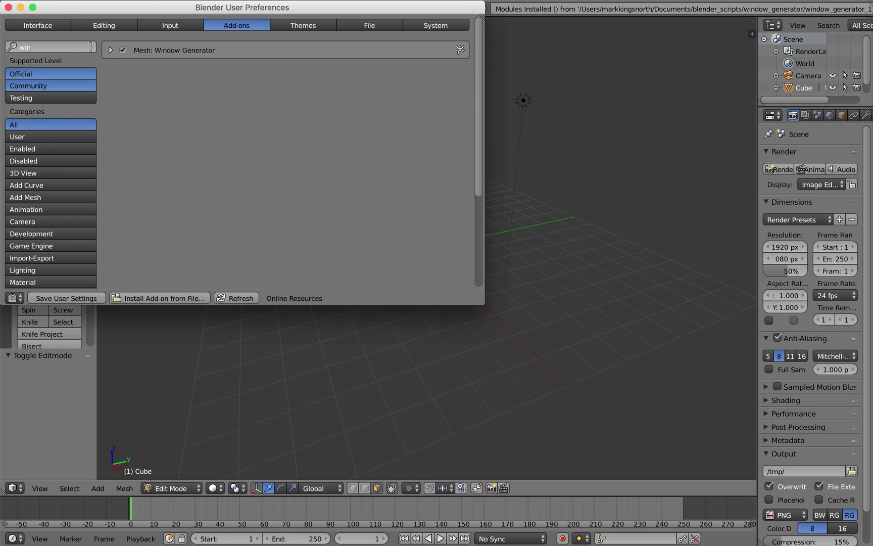
left_click(111, 51)
left_click(110, 51)
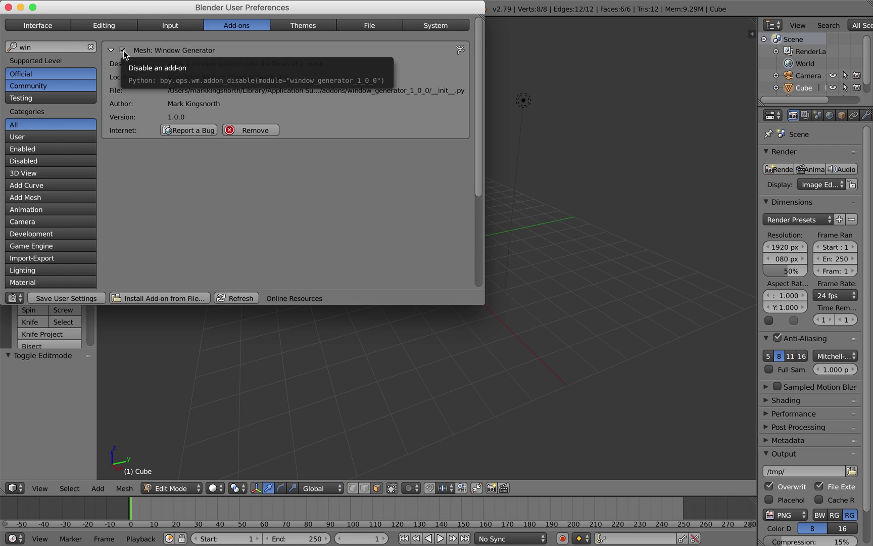
left_click(124, 51)
left_click(124, 51)
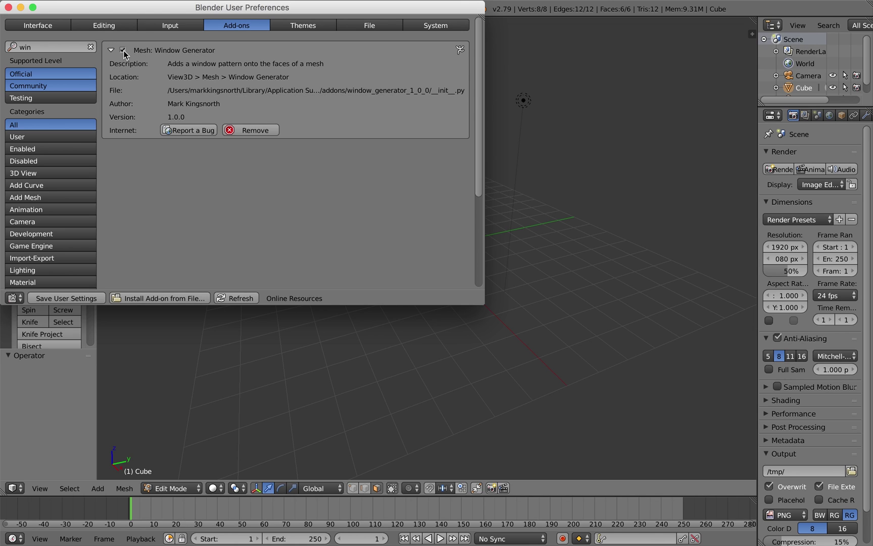
left_click(87, 298)
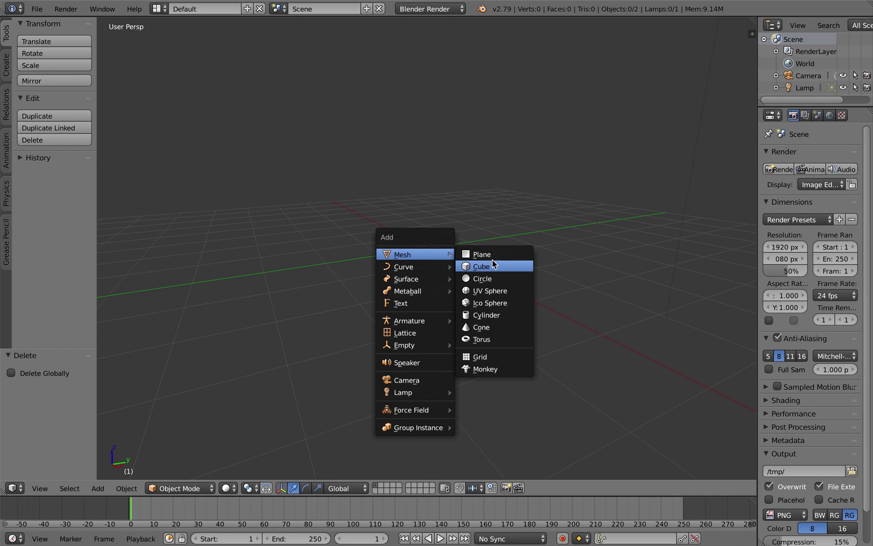
Add a UV sphere mesh to the scene and shade it smooth
left_click(502, 292)
scroll(441, 236, "up", 5)
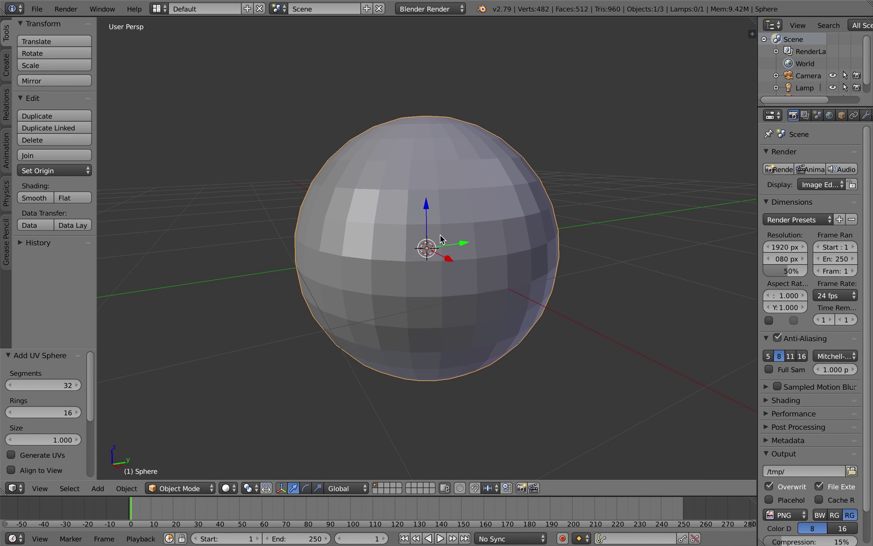
mouse_move(432, 222)
middle_mouse_down()
mouse_move(449, 233)
mouse_move(429, 229)
middle_mouse_up()
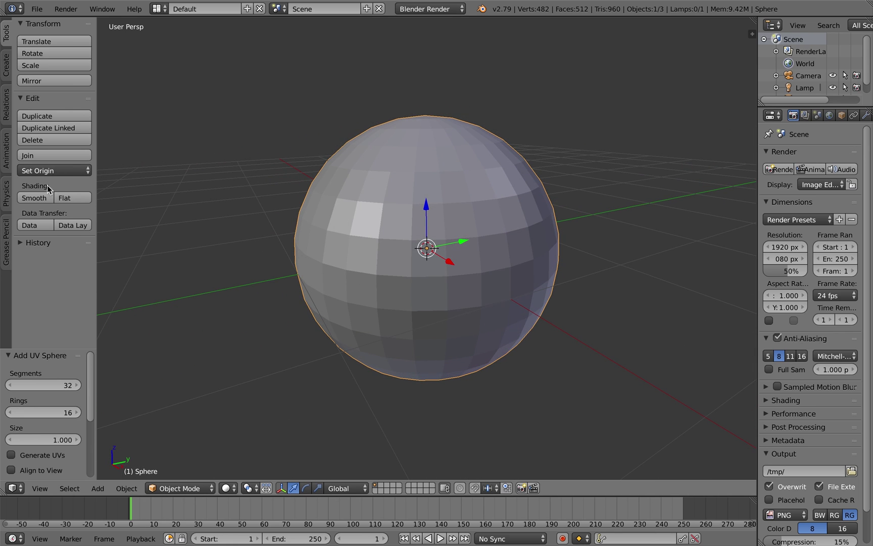
left_click(33, 197)
Add a Subdivision Surface modifier to the sphere and apply it
left_click(866, 116)
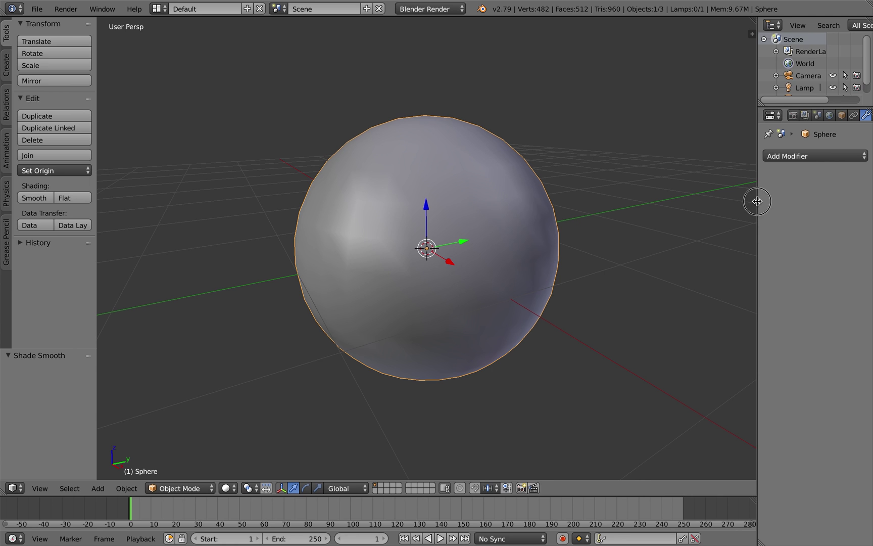
left_click_drag(758, 200, 678, 201)
left_click(720, 156)
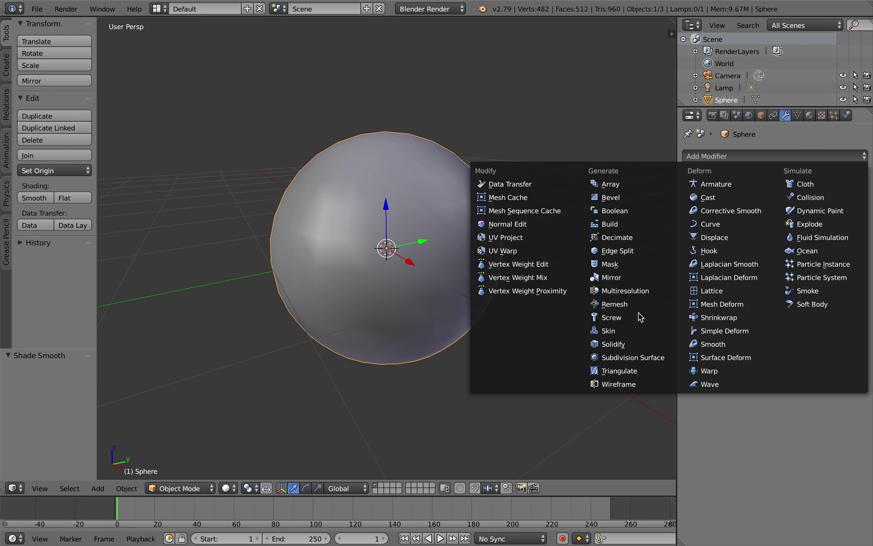
left_click(638, 358)
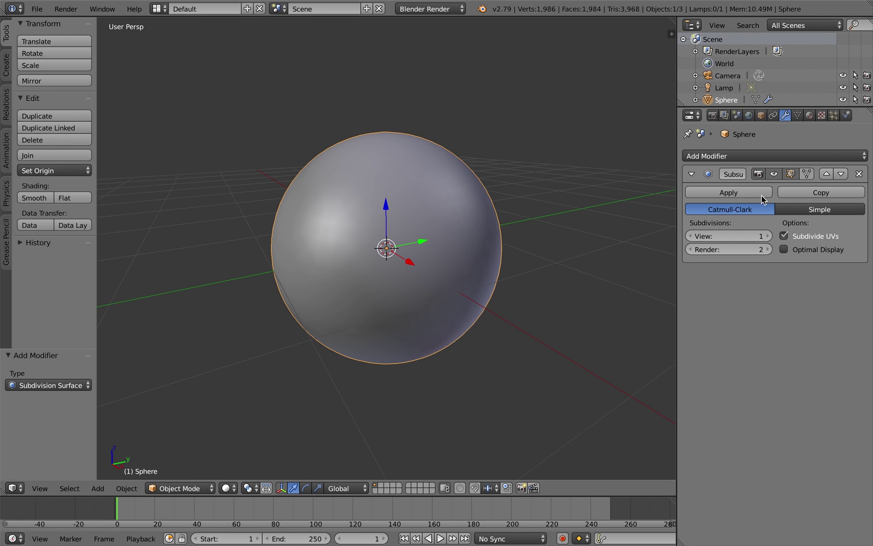
left_click(727, 193)
In Edit Mode, select a row of eight adjacent faces across the sphere's front and three adjoining faces in the row below
key("Tab")
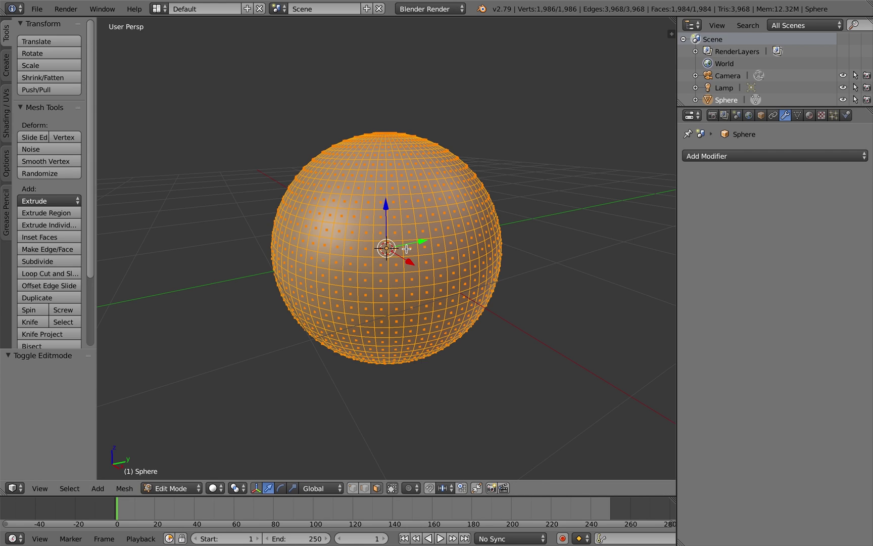
mouse_move(374, 224)
middle_mouse_down()
mouse_move(388, 226)
mouse_move(385, 237)
mouse_move(387, 229)
middle_mouse_up()
scroll(370, 254, "up", 4)
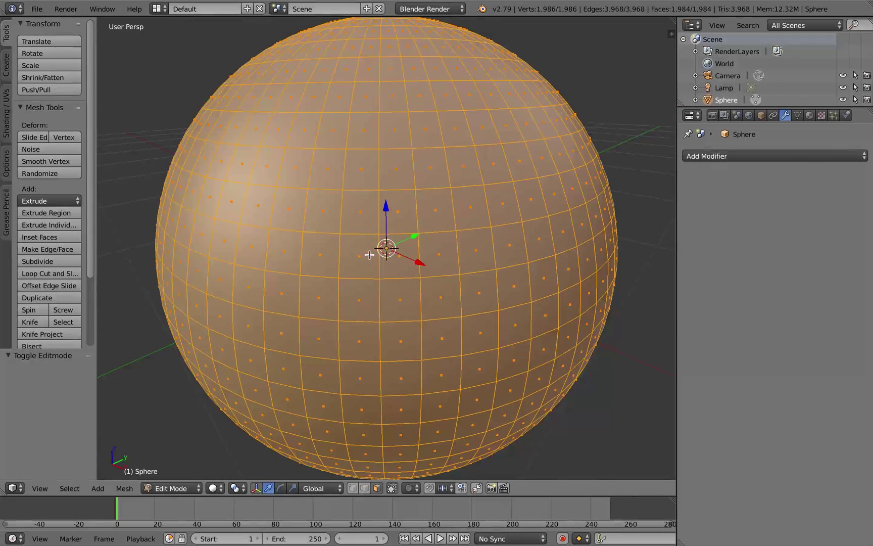
right_click(327, 211)
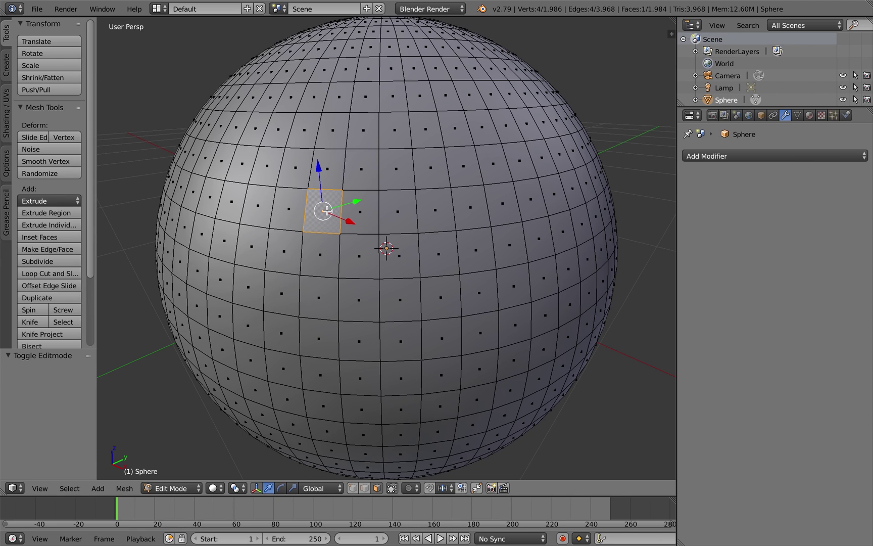
right_click(360, 213, "shift")
right_click(398, 212, "shift")
right_click(435, 210, "shift")
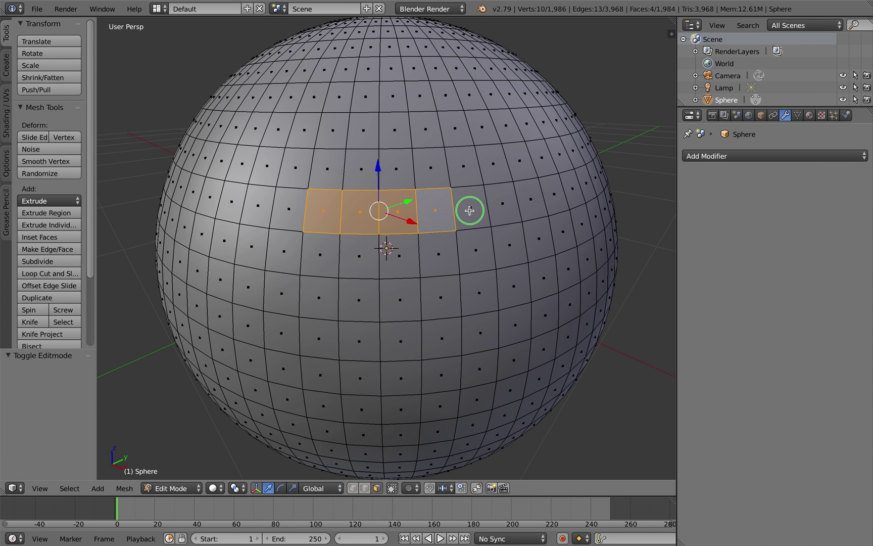
right_click(471, 208, "shift")
right_click(474, 252, "shift")
right_click(408, 258, "shift")
right_click(447, 258, "shift")
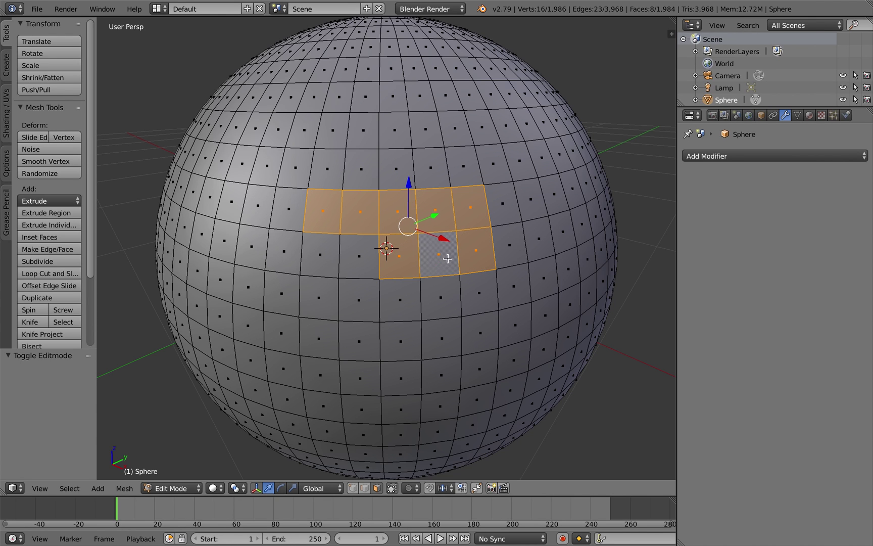
right_click(507, 204, "shift")
right_click(531, 203, "shift")
right_click(555, 200, "shift")
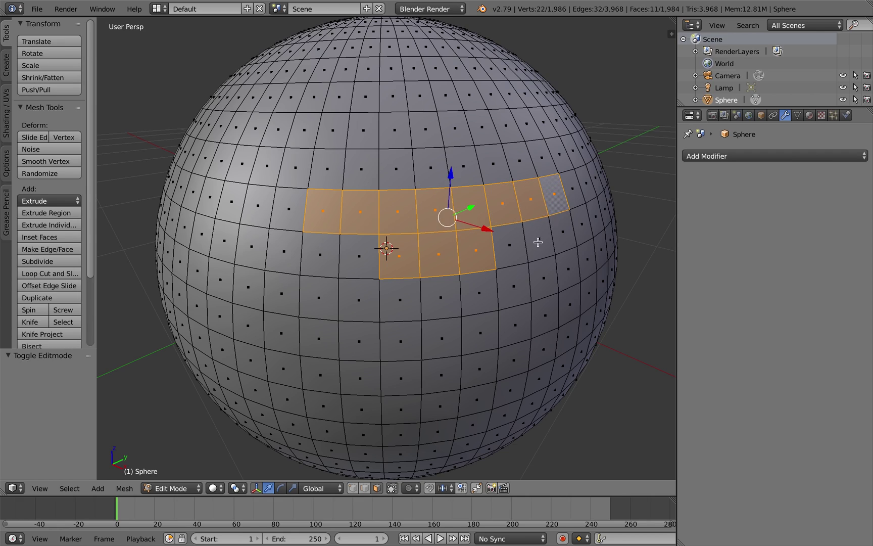
Run Generate Windows on the selected sphere faces and enlarge the operator settings area to show its options in full
middle_click_drag(538, 242, 493, 270)
scroll(507, 249, "up", 3)
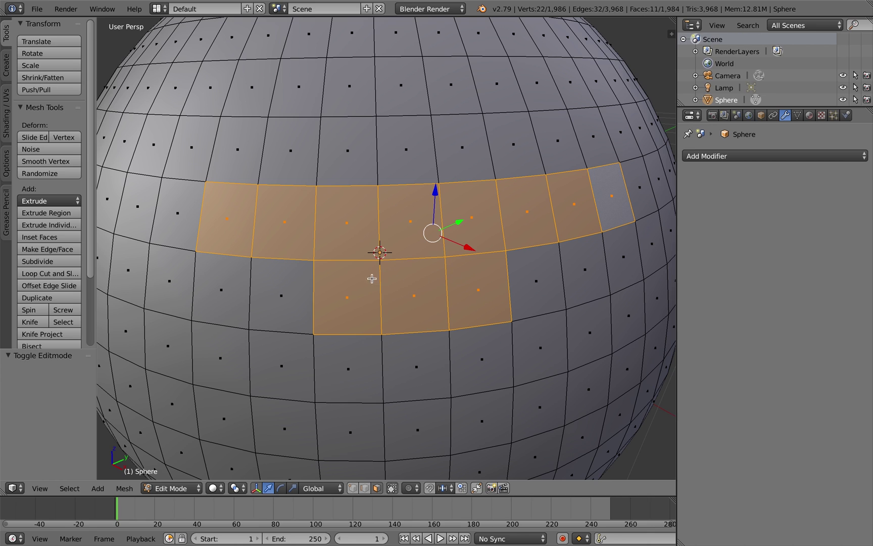
key("space")
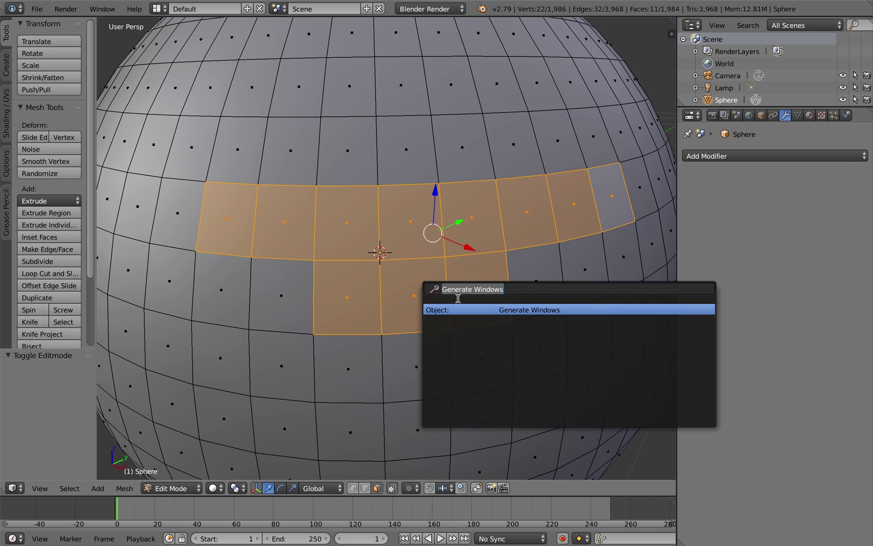
left_click(523, 310)
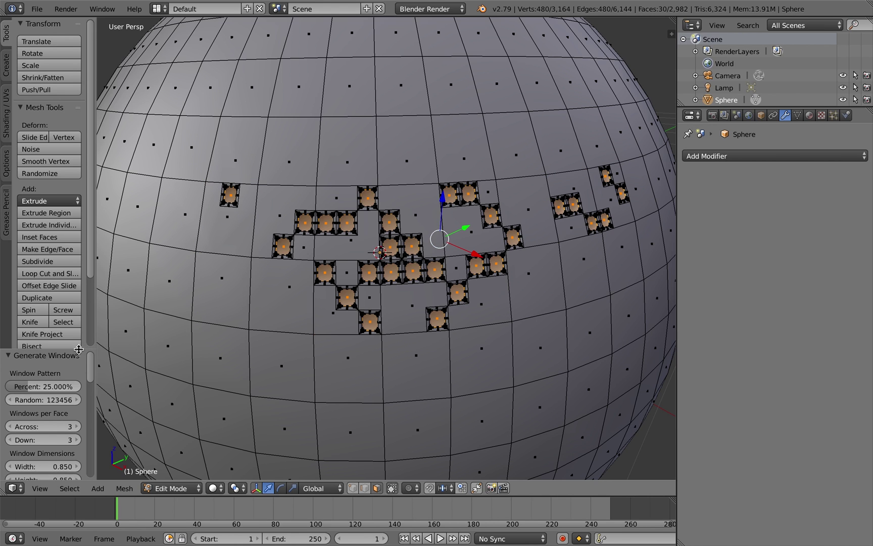
left_click_drag(78, 349, 71, 33)
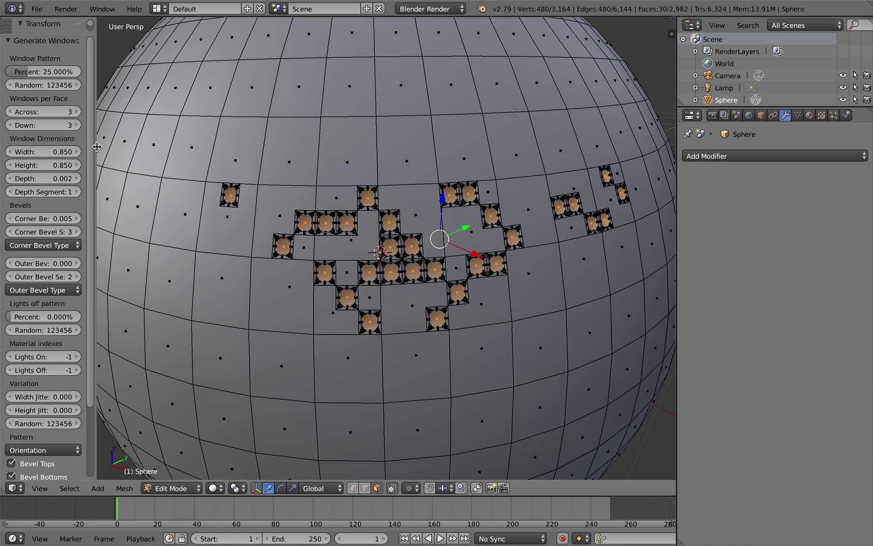
left_click_drag(97, 147, 123, 147)
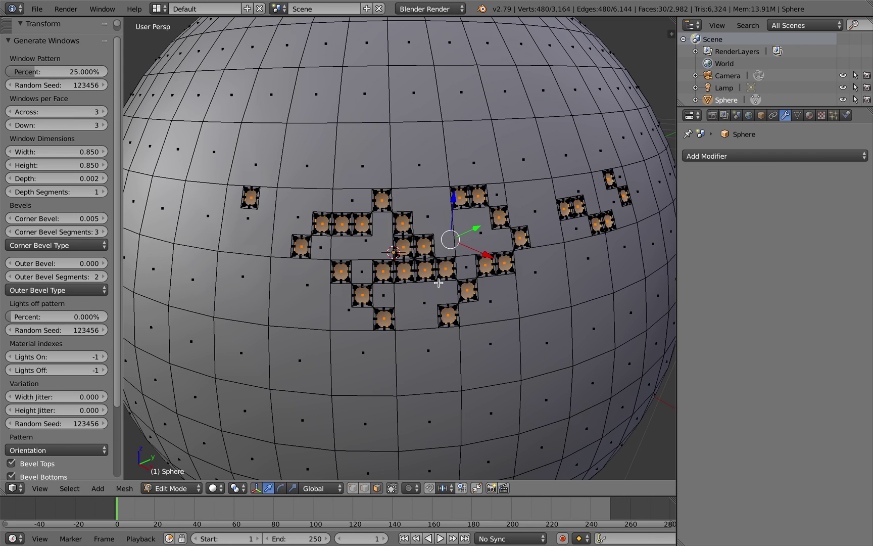
Turn on Edge Split for the generated windows
scroll(438, 283, "up", 4)
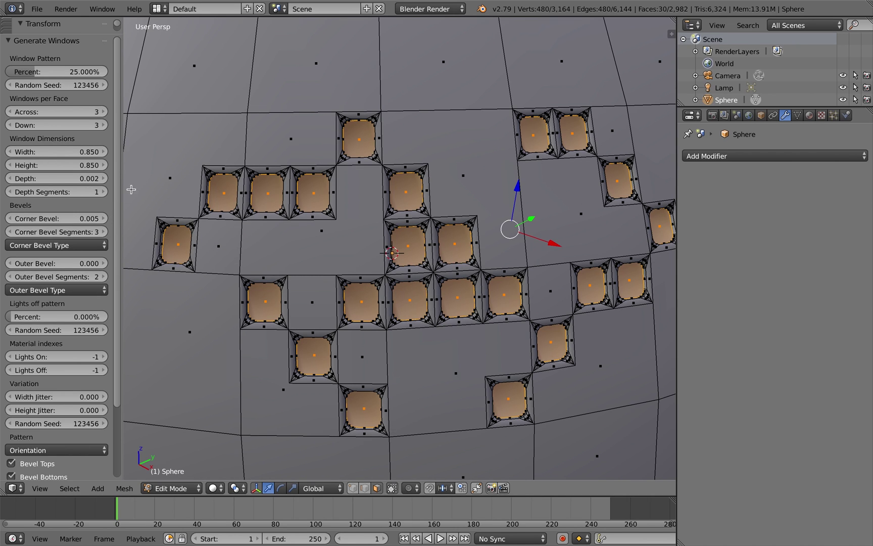
left_click_drag(118, 176, 114, 350)
left_click(42, 453)
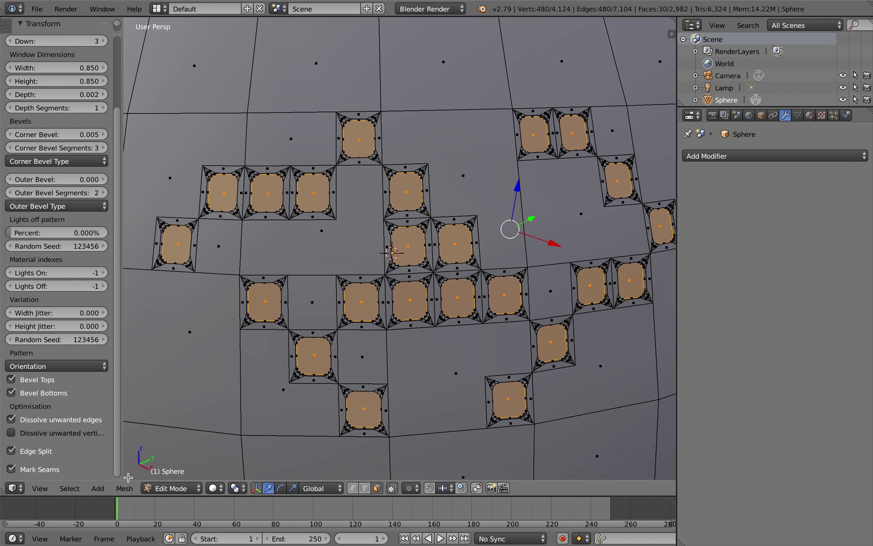
left_click(69, 488)
left_click(40, 488)
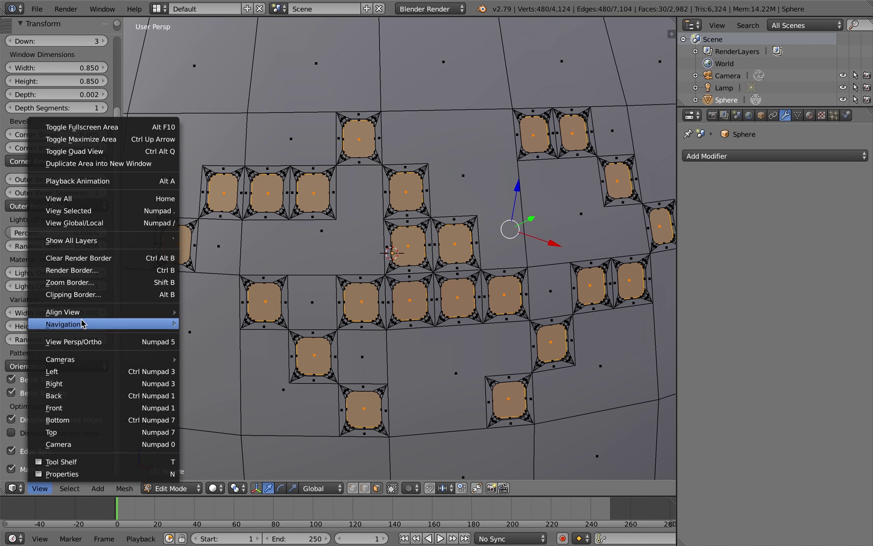
mouse_move(80, 314)
left_click(253, 362)
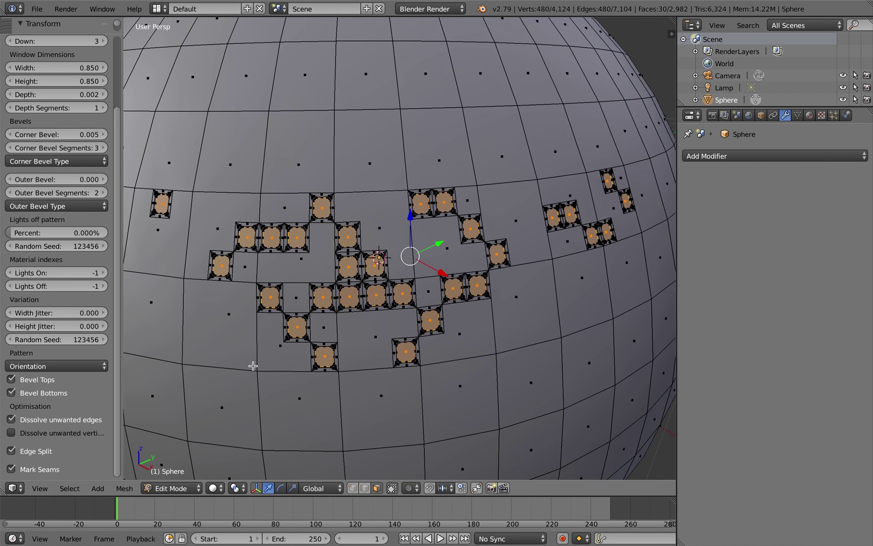
Raise the window pattern percentage on the selected sphere faces to about 44.9%
middle_click_drag(288, 351, 354, 296)
scroll(372, 286, "up", 1)
scroll(373, 286, "up", 2)
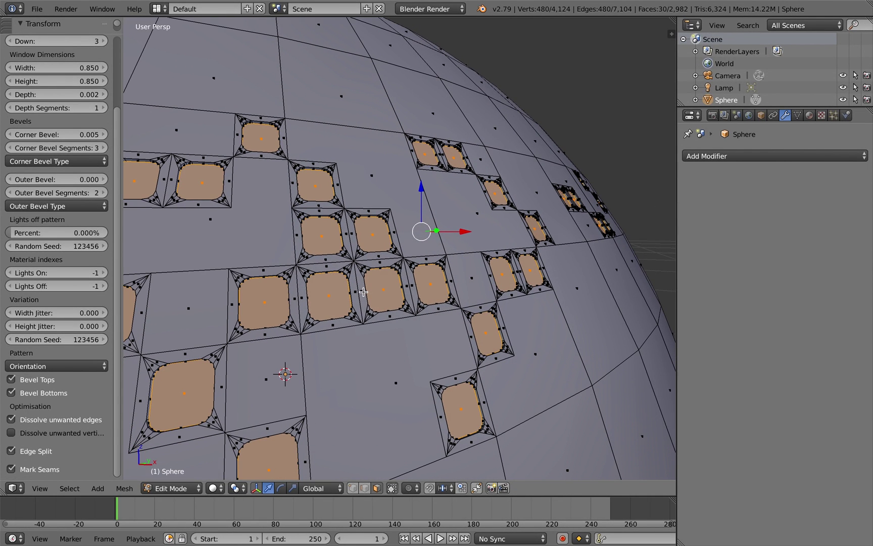
scroll(106, 233, "up", 5)
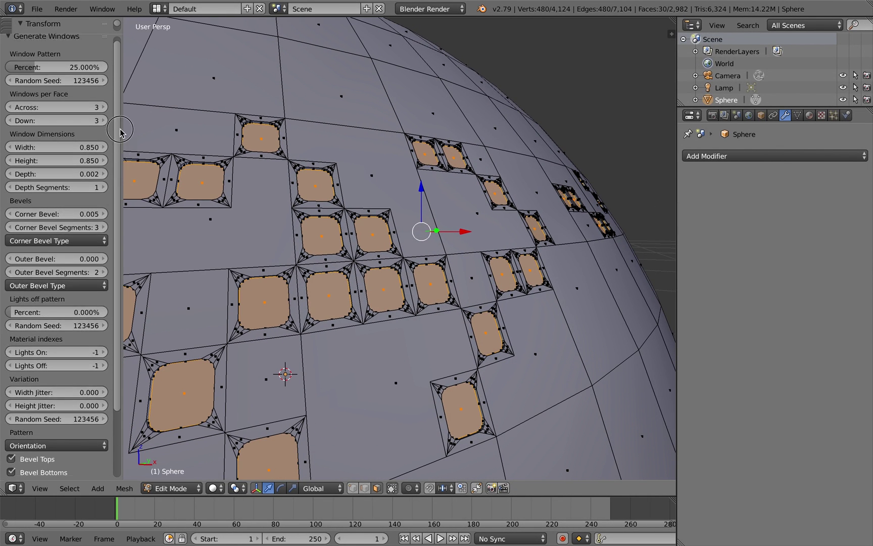
mouse_move(42, 72)
left_mouse_down()
mouse_move(67, 72)
mouse_move(56, 75)
left_mouse_up()
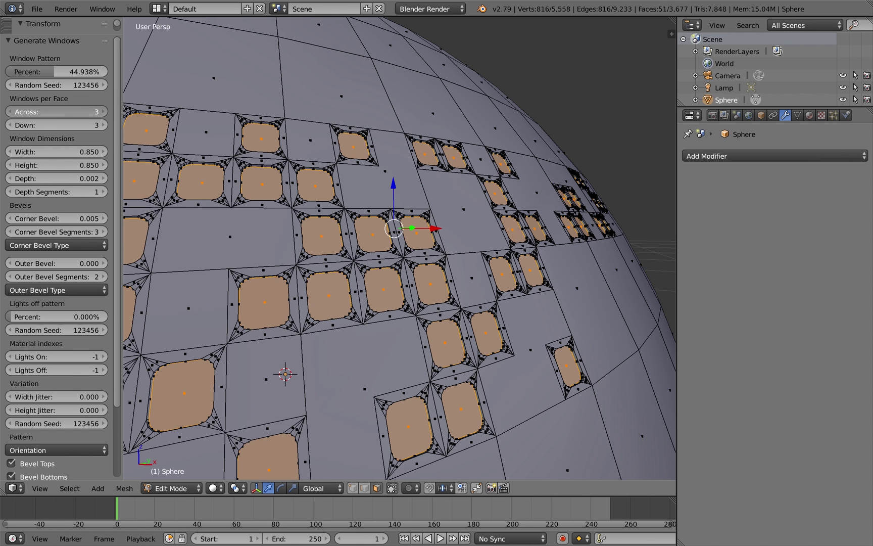
Try different window counts per face, settling on 3 across and 2 down
left_click_drag(56, 111, 43, 112)
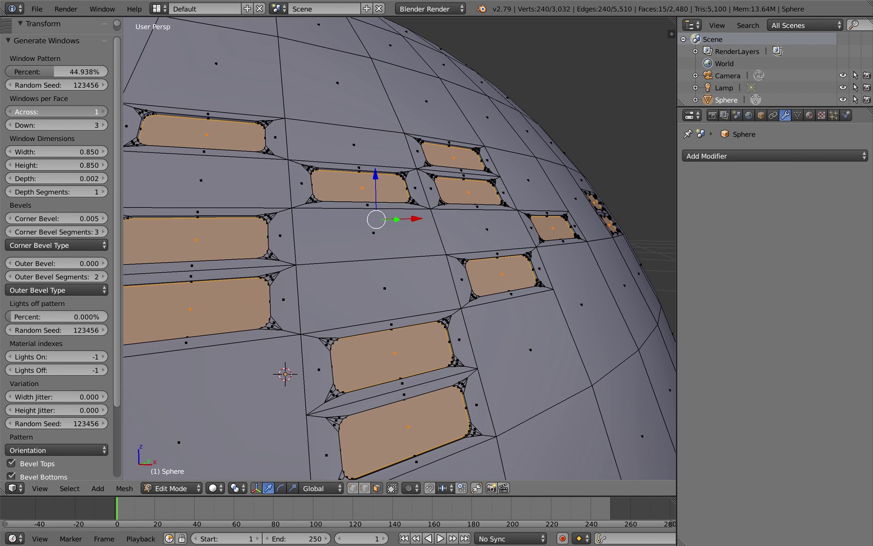
mouse_move(94, 124)
left_mouse_down()
mouse_move(79, 125)
mouse_move(101, 112)
mouse_move(93, 125)
mouse_move(101, 125)
left_mouse_up()
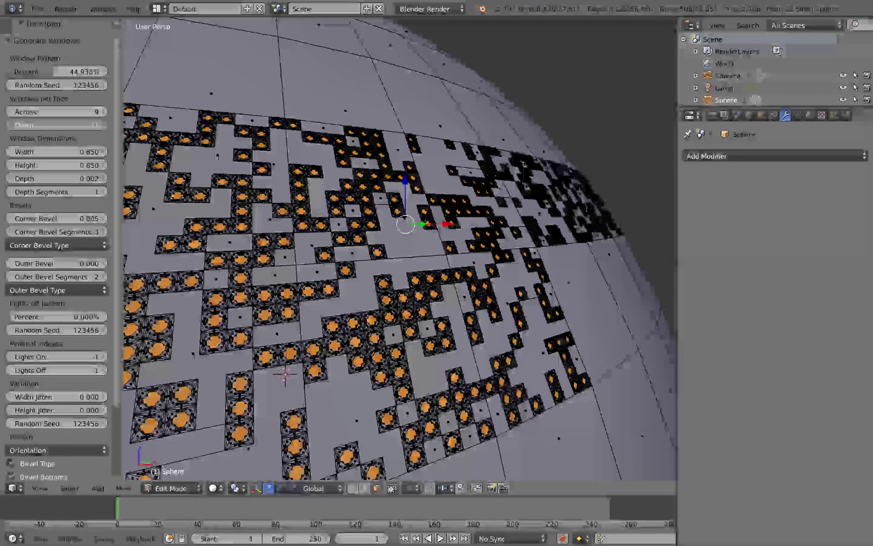
left_click(78, 112)
type("3")
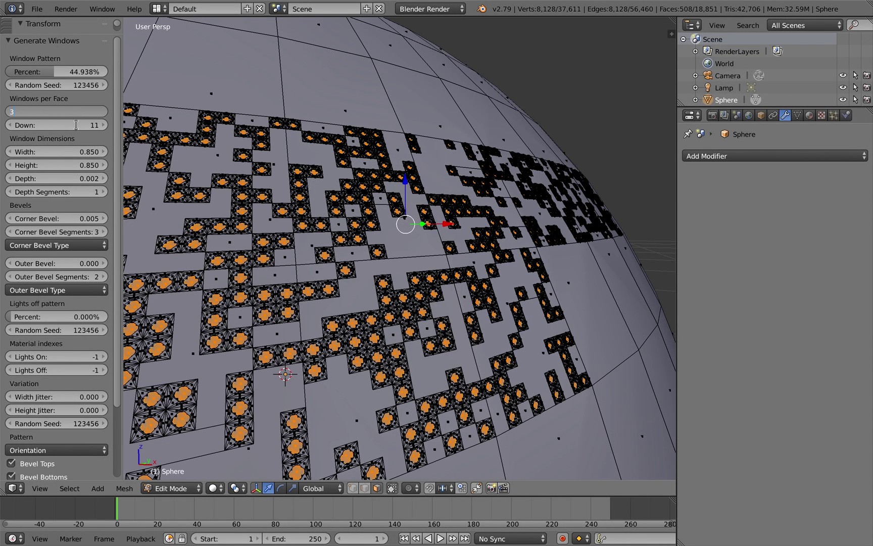
key("Return")
left_click(69, 123)
type("2")
key("Return")
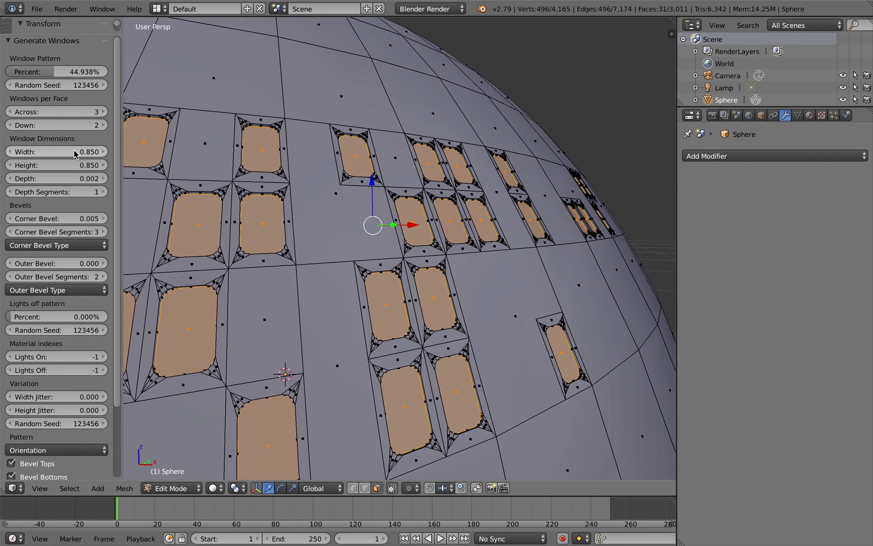
Adjust the window dimensions to a width of 0.652, a height of 0.724 and a depth of 0.008
mouse_move(79, 155)
left_mouse_down()
mouse_move(57, 155)
mouse_move(80, 162)
mouse_move(70, 162)
left_mouse_up()
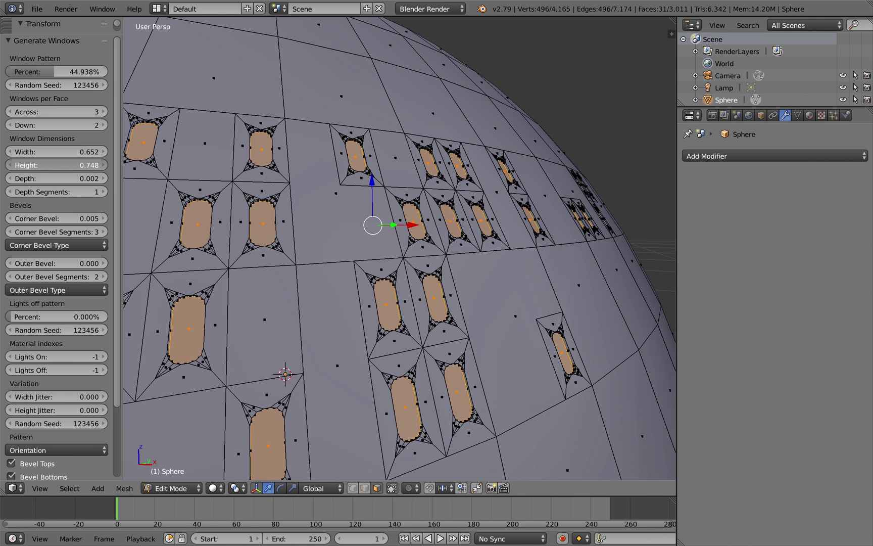
mouse_move(86, 166)
left_mouse_down()
mouse_move(75, 165)
mouse_move(86, 178)
mouse_move(105, 178)
mouse_move(86, 178)
mouse_move(96, 179)
left_mouse_up()
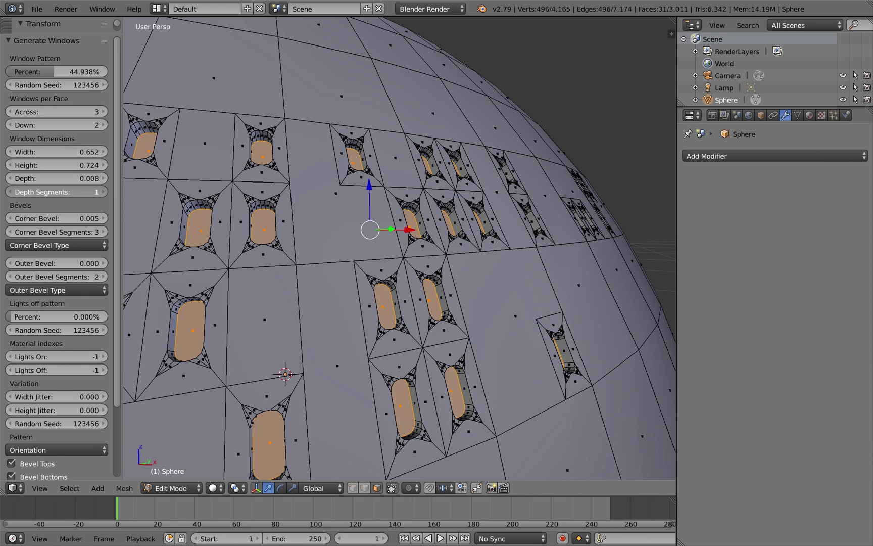
Try the windows with 3 depth segments and return the count to 1
left_click(104, 192)
left_click(104, 192)
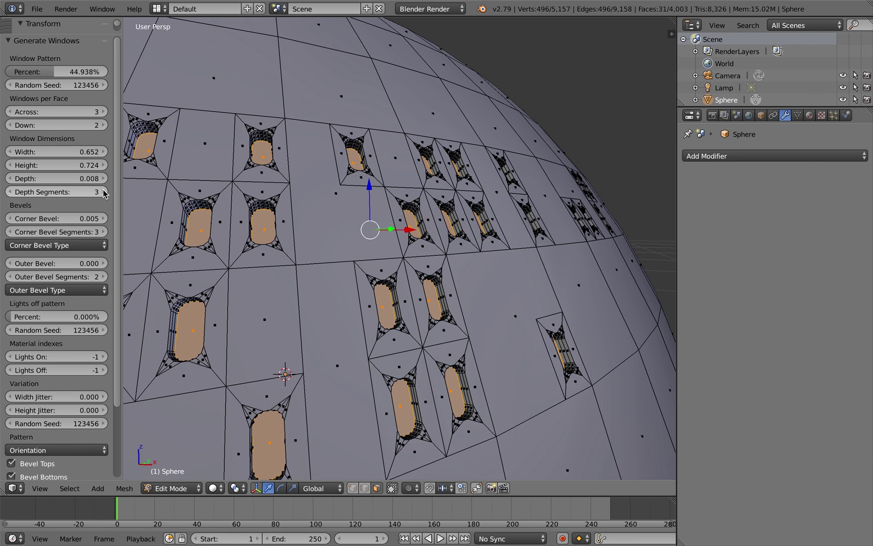
left_click_drag(97, 192, 90, 224)
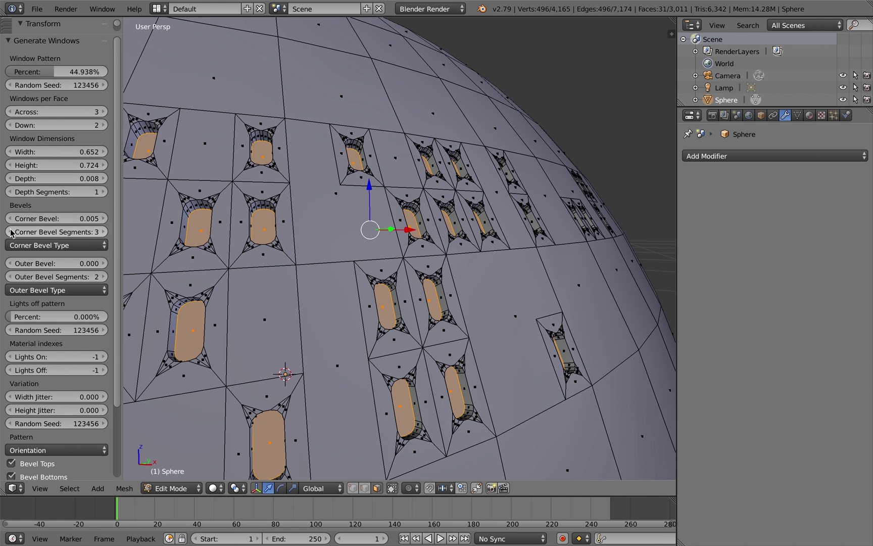
Try 5 corner bevel segments on the windows, then reduce the count to 2
left_click(105, 233)
left_click(105, 233)
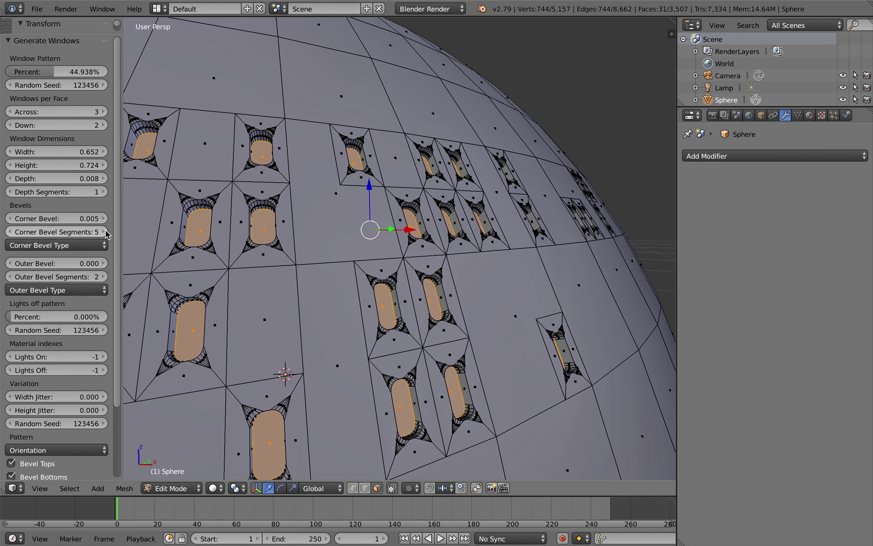
left_click(10, 234)
left_click(9, 234)
left_click(9, 235)
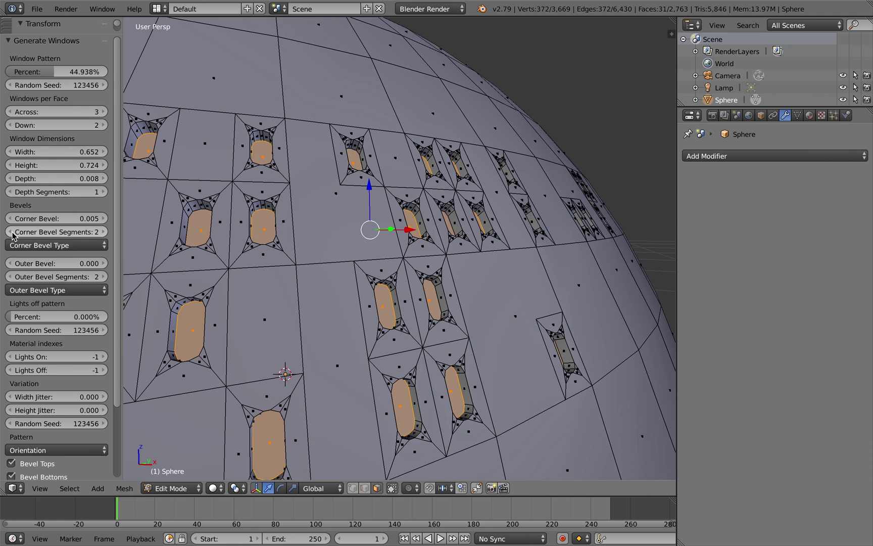
left_click(76, 247)
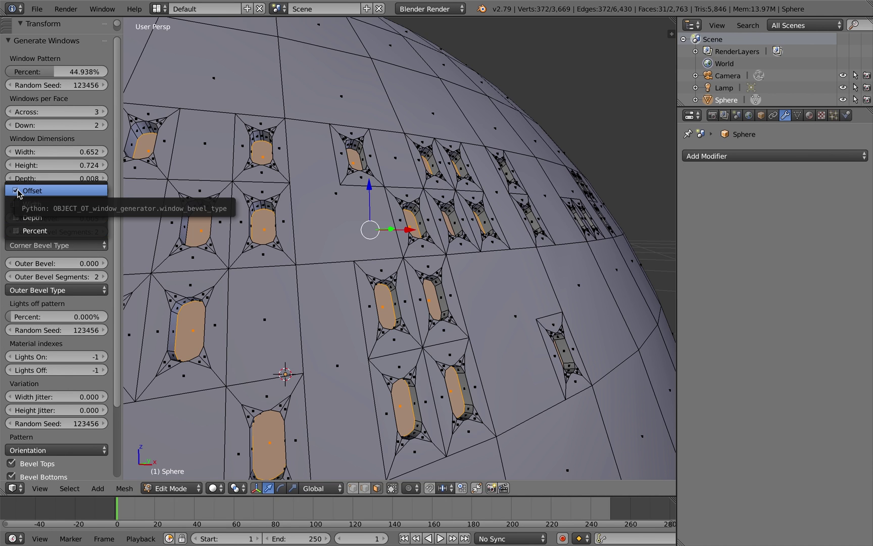
Give the windows an outer bevel, trying 0.003 before setting it to 0.002
left_click(68, 263)
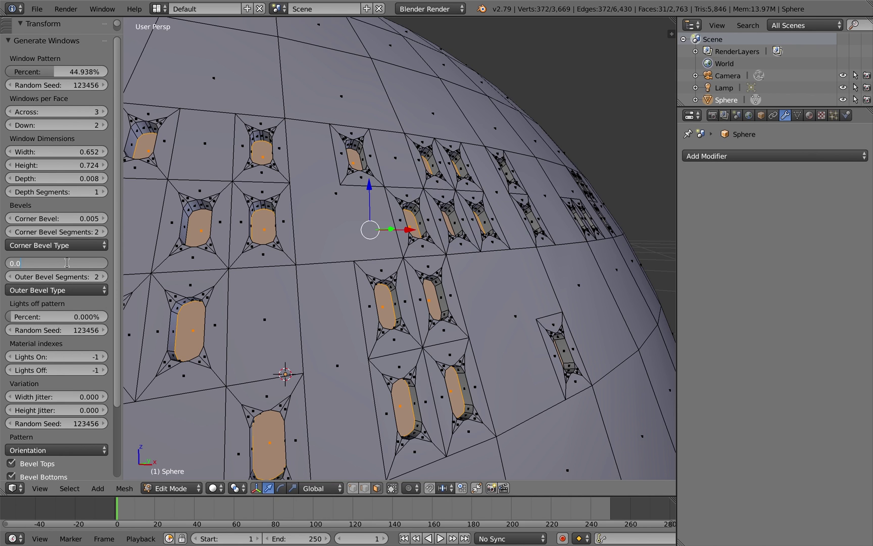
type("03")
key("Return")
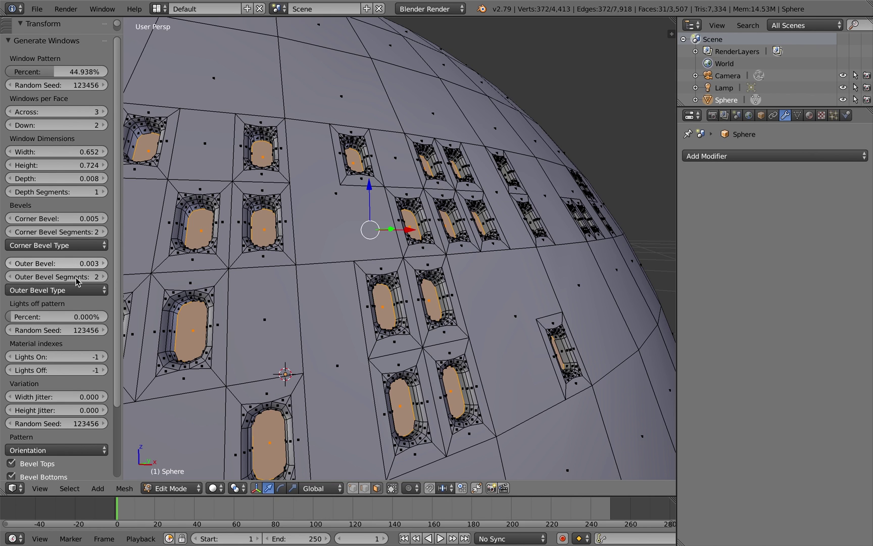
left_click(88, 264)
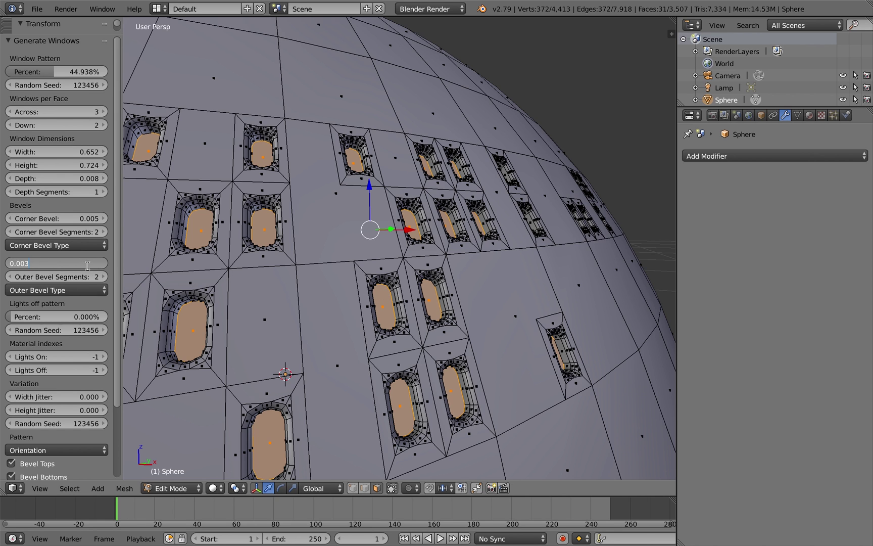
key("Return")
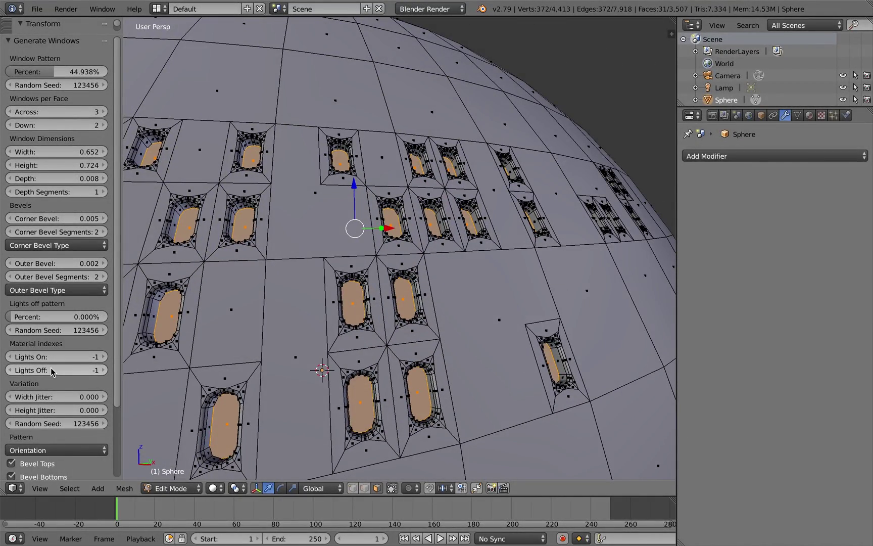
Switch the sphere to Object Mode and examine the generated windows from a wider view
scroll(383, 280, "down", 3)
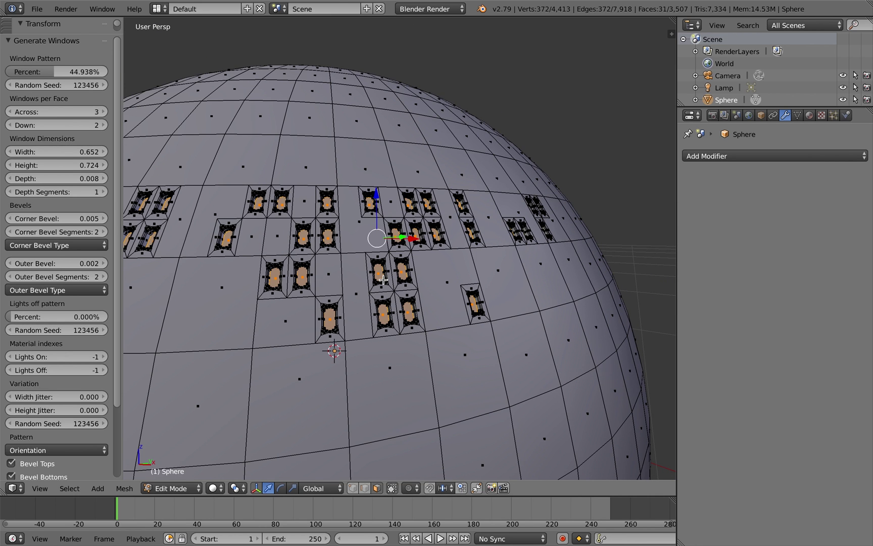
key("Tab")
mouse_move(358, 259)
middle_mouse_down()
mouse_move(323, 276)
mouse_move(362, 270)
mouse_move(361, 248)
middle_mouse_up()
mouse_move(587, 2)
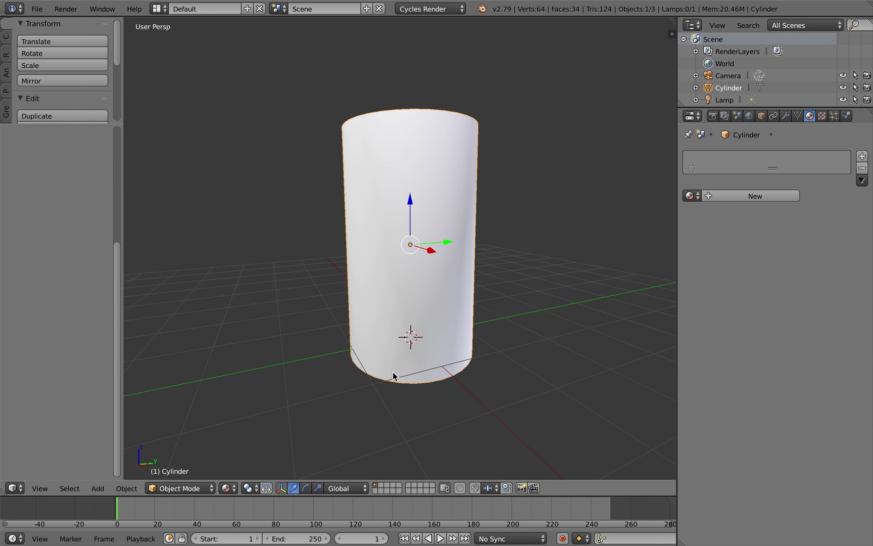
Add three empty material slots to the cylinder
left_click(862, 157)
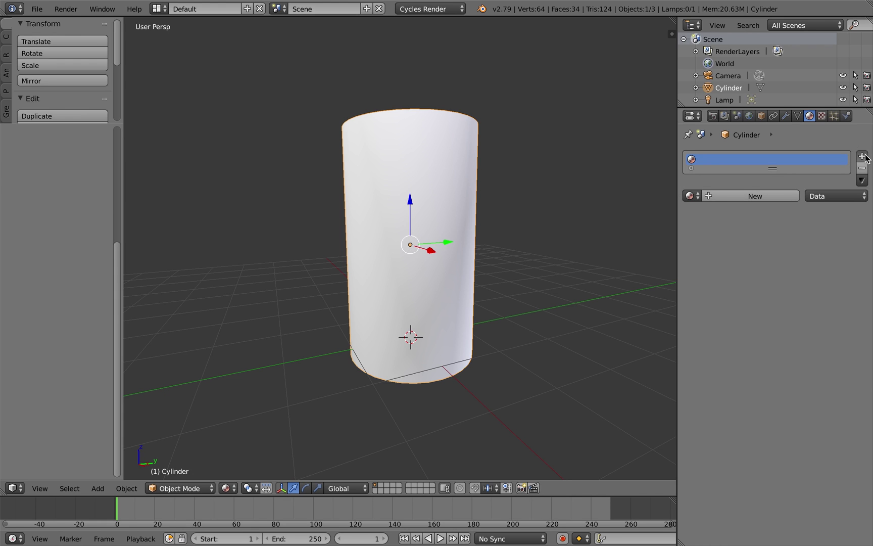
left_click(862, 157)
left_click(863, 157)
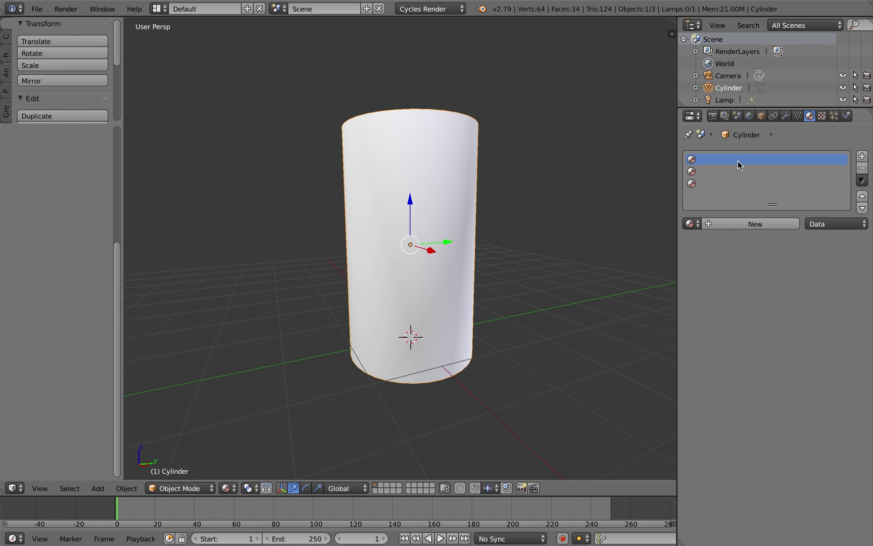
Create a Diffuse BSDF material in the cylinder's first slot and darken its colour to dark grey
left_click(751, 223)
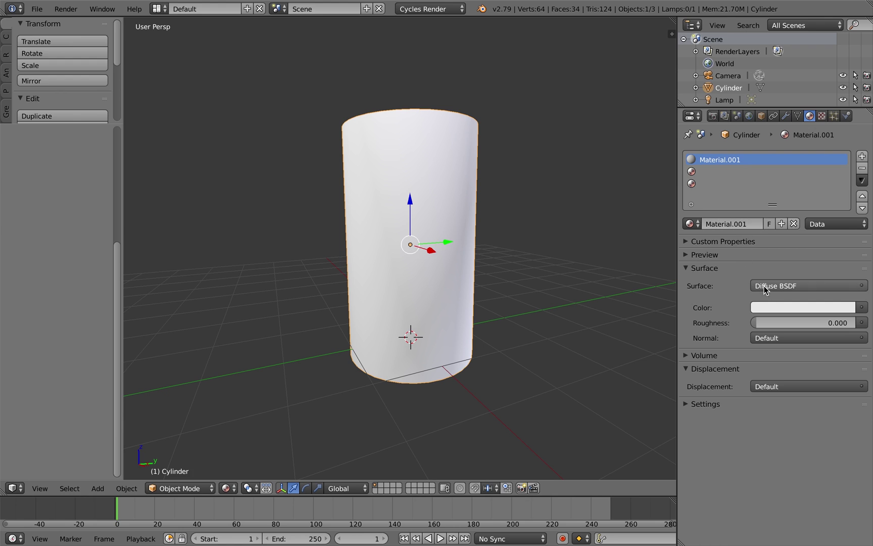
left_click(787, 307)
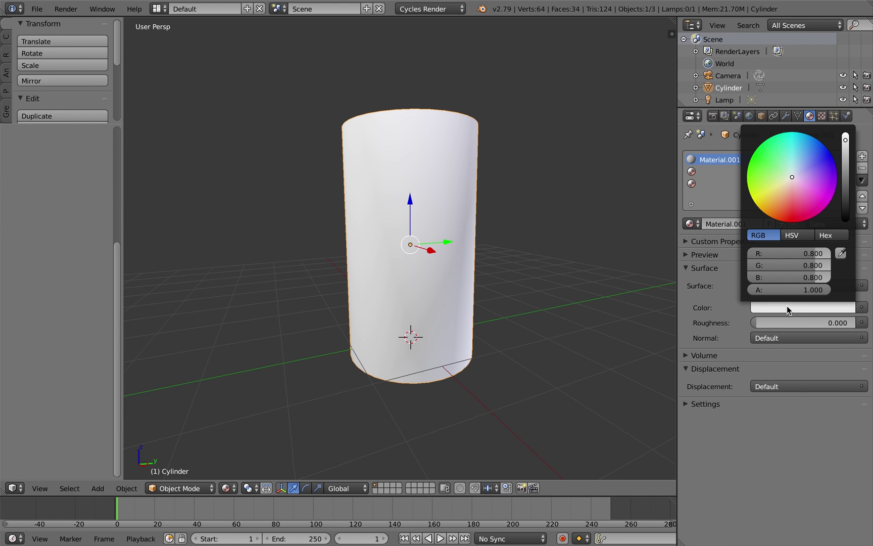
left_click(847, 178)
Create a material in the cylinder's second slot and change its surface shader to Emission
left_click(709, 172)
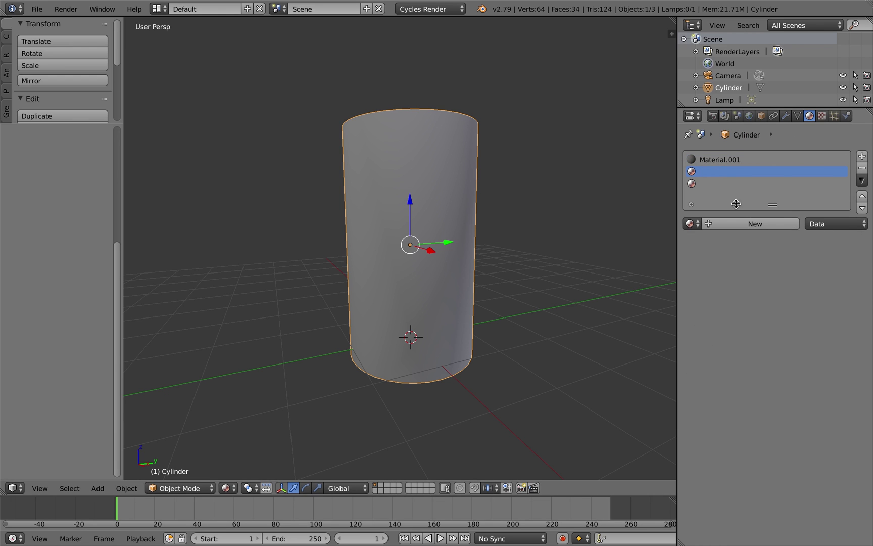
left_click(753, 224)
left_click(782, 286)
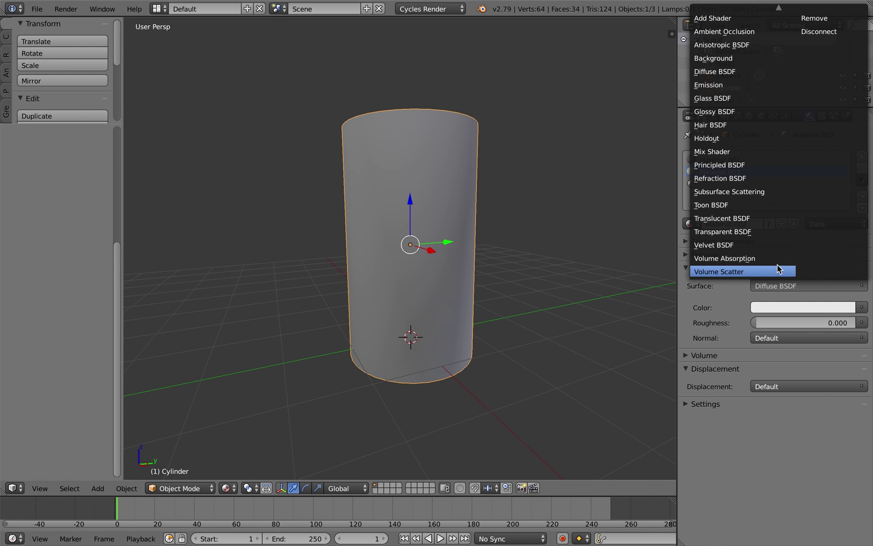
left_click(713, 84)
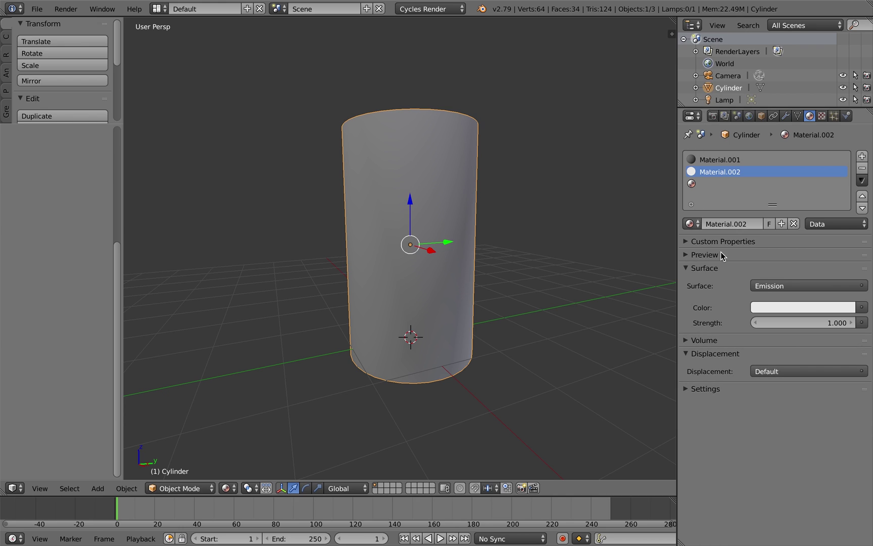
Create a Diffuse BSDF material in the cylinder's third slot and set its colour to black
left_click(700, 184)
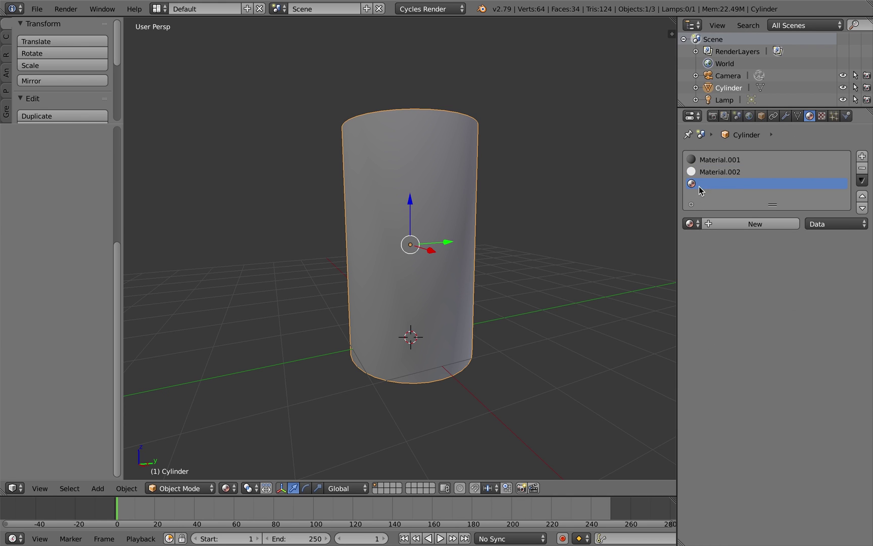
left_click(754, 224)
left_click(797, 305)
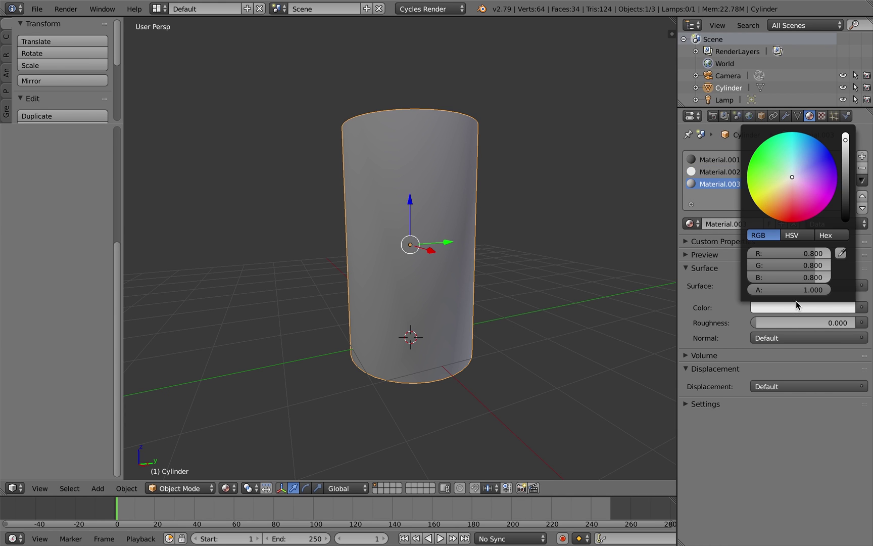
left_click_drag(842, 191, 844, 222)
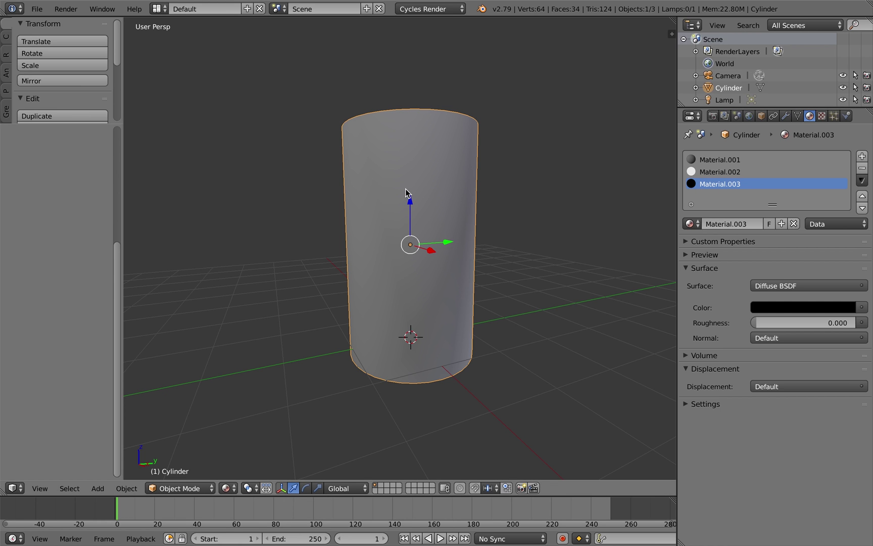
In Edit Mode, run Generate Windows on the cylinder's selected side faces
key("Tab")
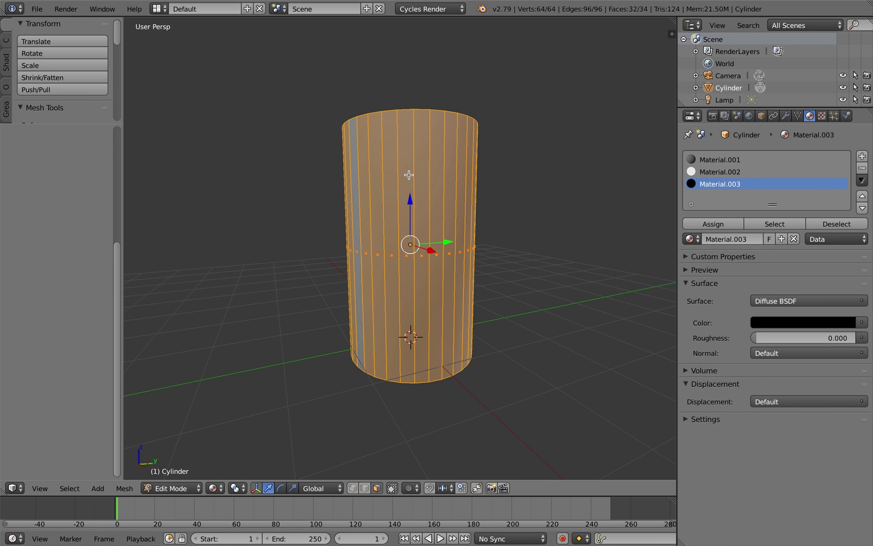
middle_click_drag(409, 175, 425, 162)
key("space")
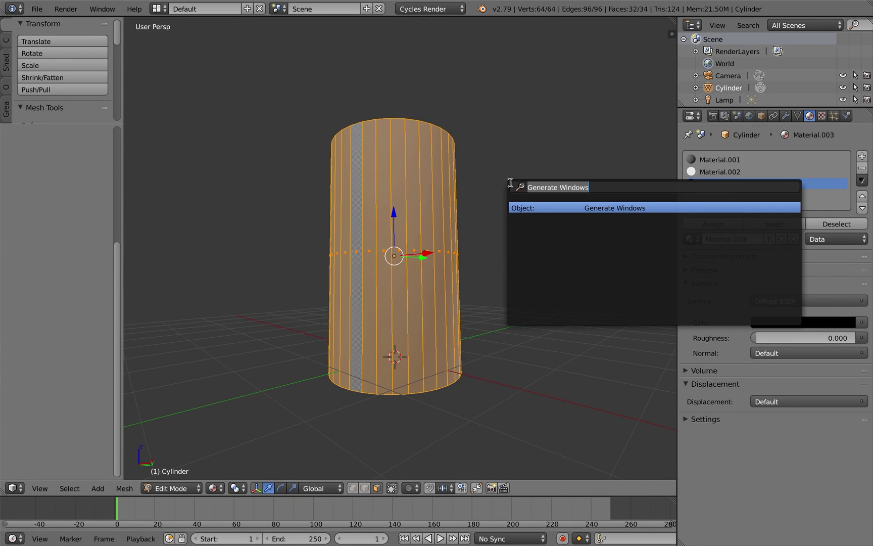
left_click(642, 208)
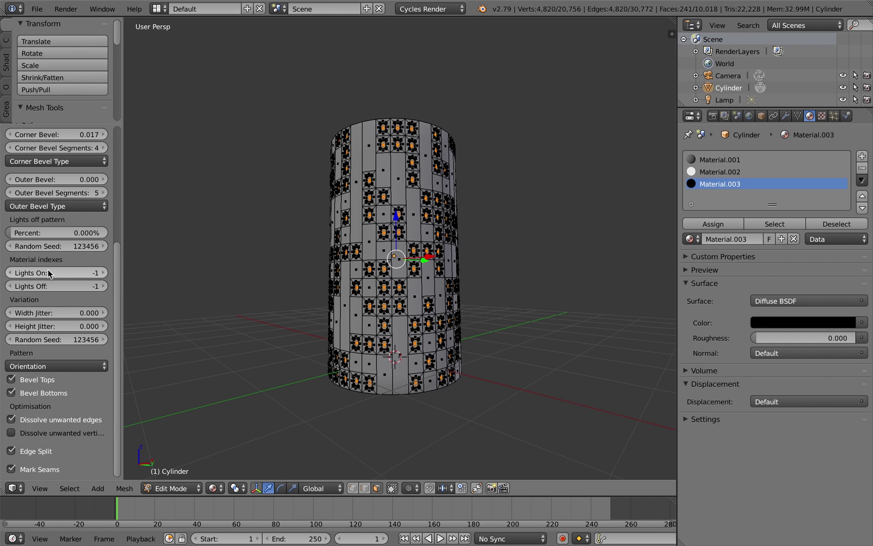
Set the material index for lit windows to 1 and for unlit windows to 2 on the cylinder
left_click(104, 273)
left_click(104, 273)
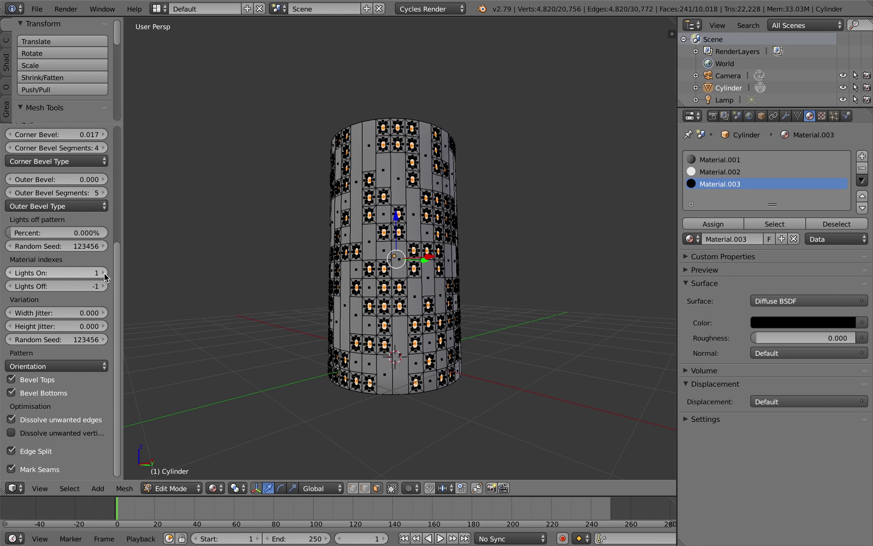
mouse_move(415, 205)
middle_mouse_down()
mouse_move(403, 211)
mouse_move(428, 191)
mouse_move(420, 206)
middle_mouse_up()
scroll(409, 204, "up", 6)
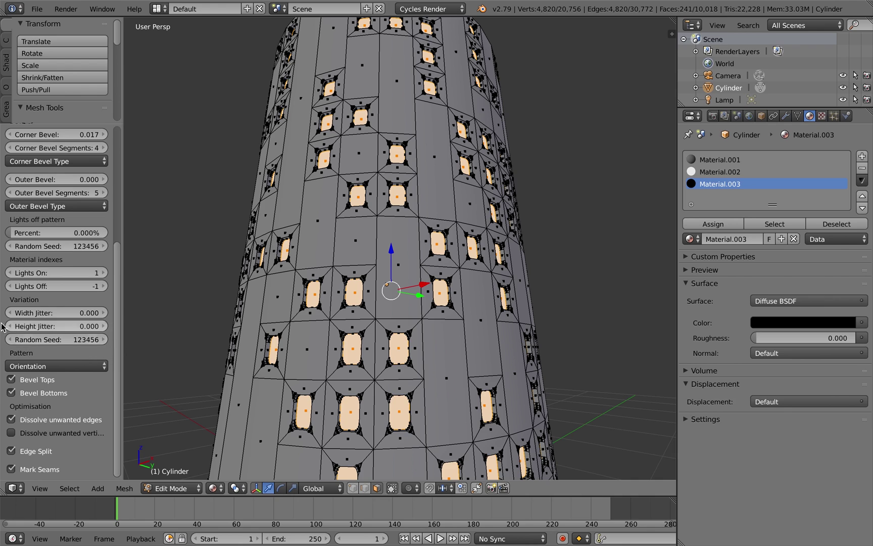
left_click(105, 286)
left_click(105, 286)
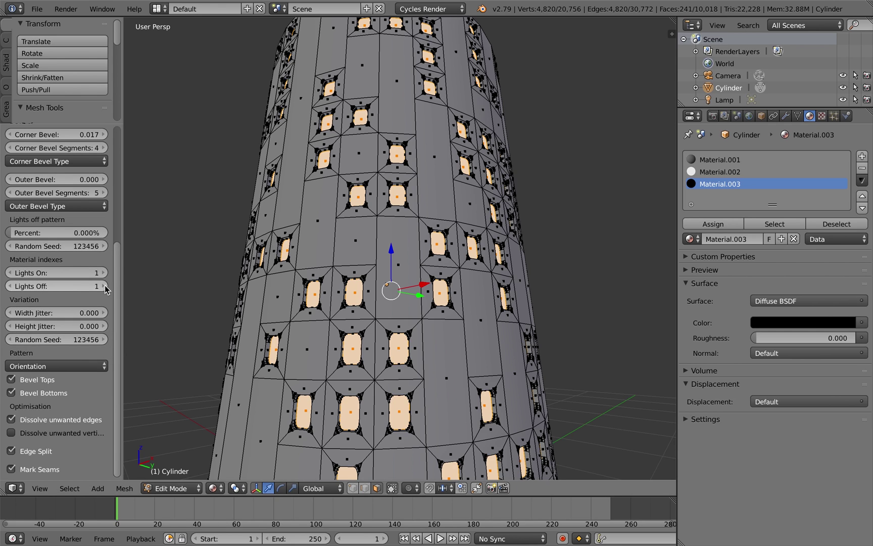
left_click(105, 286)
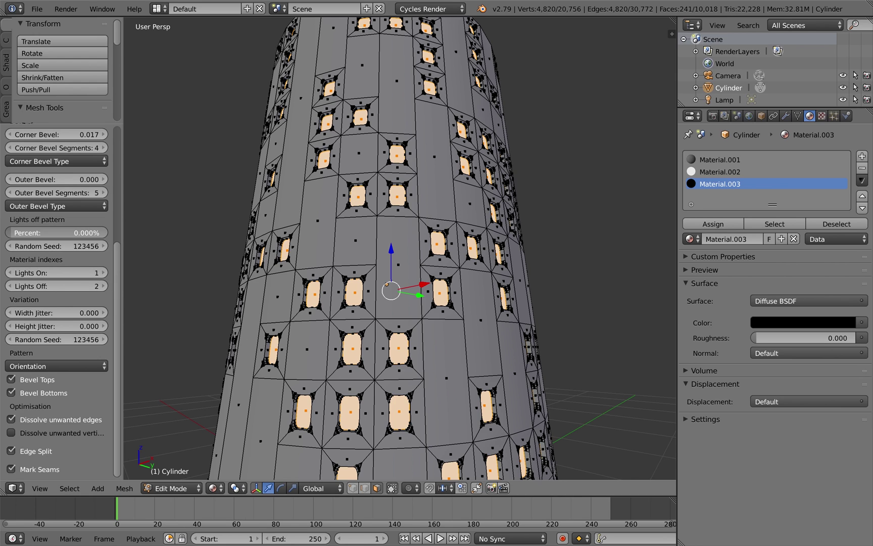
Set the cylinder's lights off pattern to about 18% with random seed 123454
left_click_drag(12, 232, 55, 246)
middle_click_drag(456, 322, 320, 343)
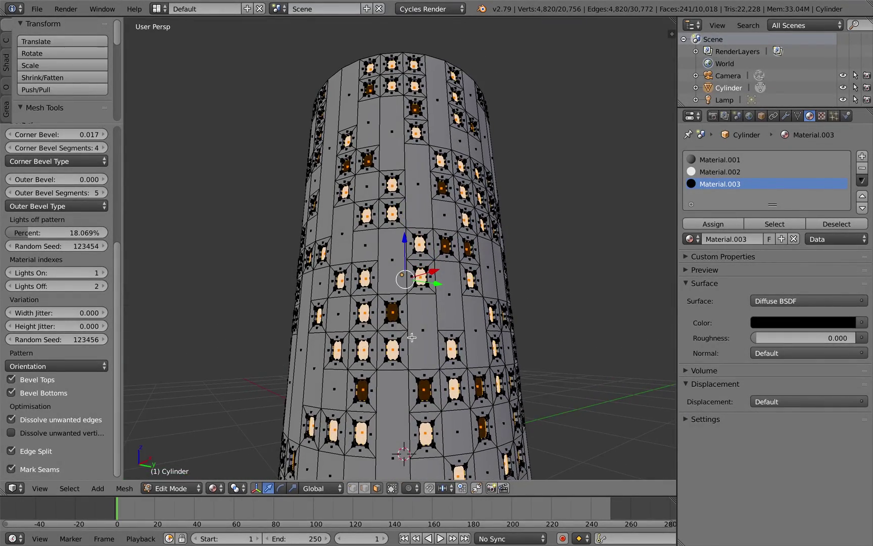
middle_click_drag(412, 337, 411, 339)
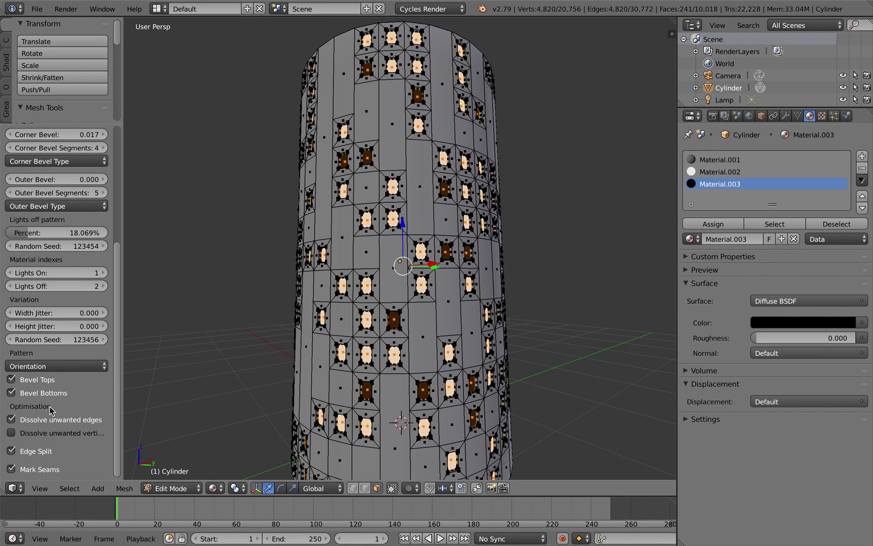
Switch the cylinder to Object Mode and examine its lit and unlit windows up close
key("Tab")
middle_click_drag(435, 206, 432, 162)
key("Tab")
scroll(400, 220, "up", 3)
middle_click_drag(400, 220, 373, 229)
key("Tab")
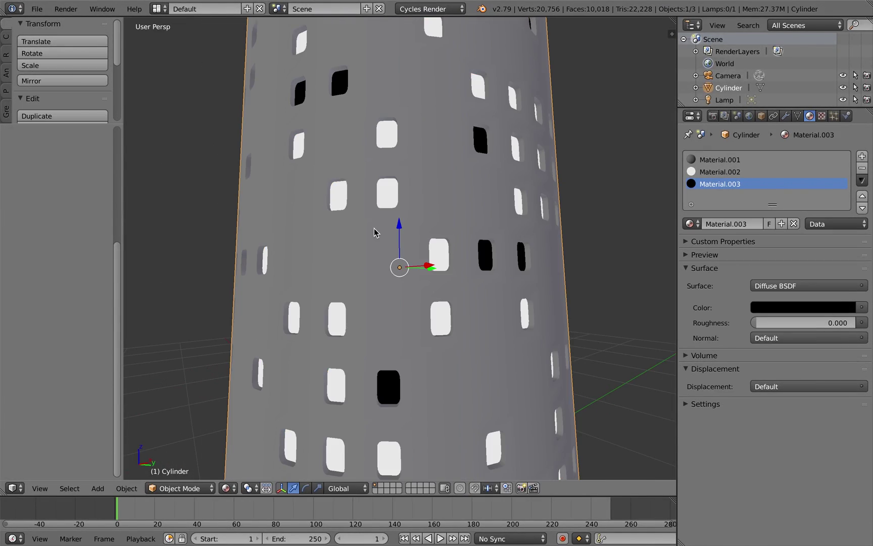
scroll(375, 232, "down", 3)
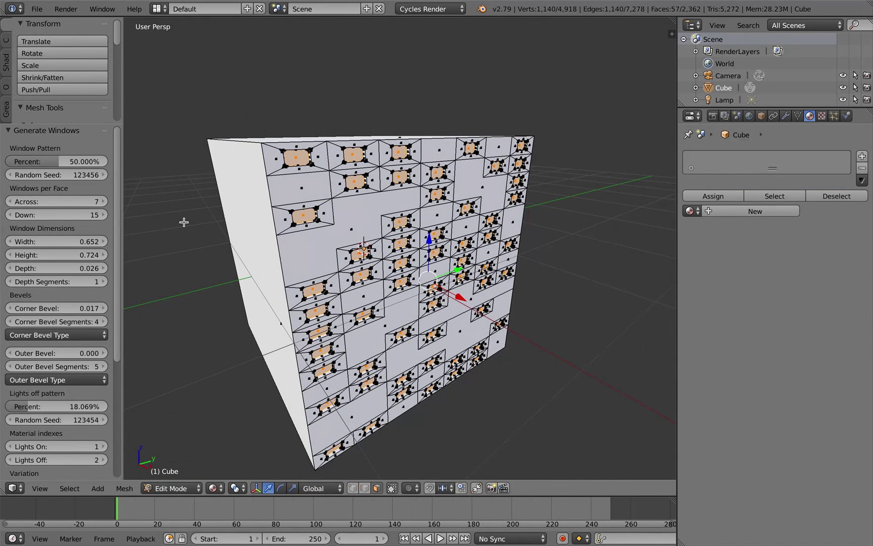
Set the width jitter of the windows on the cube to about 0.786
left_click_drag(122, 354, 133, 443)
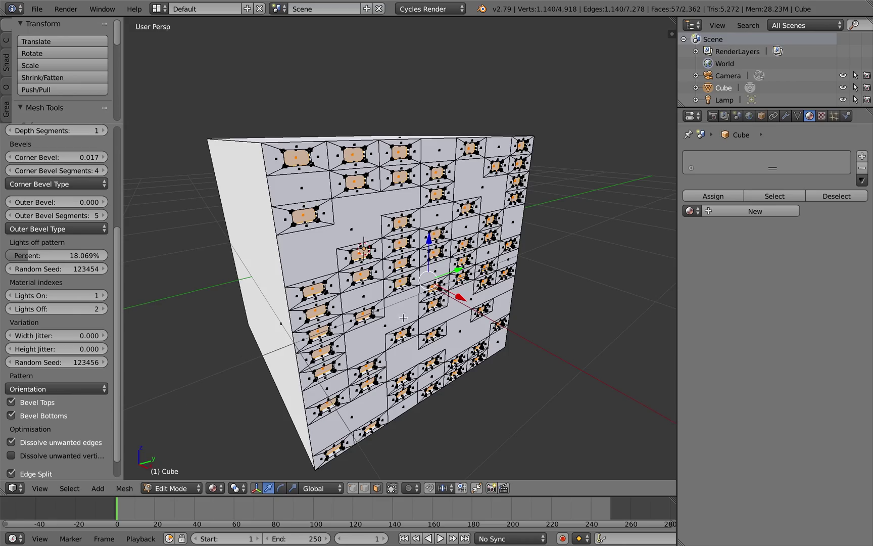
middle_click_drag(404, 318, 376, 297)
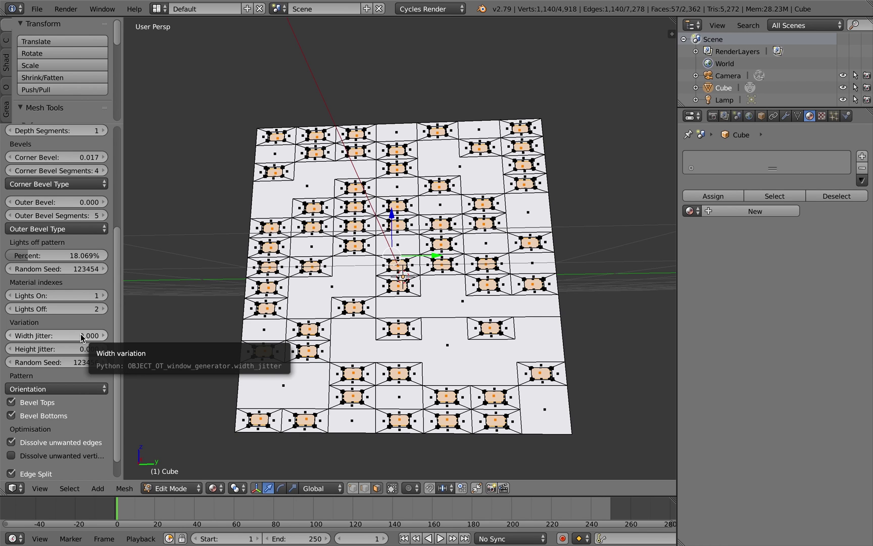
left_click_drag(80, 334, 112, 334)
middle_click_drag(415, 354, 346, 335)
scroll(409, 323, "up", 2)
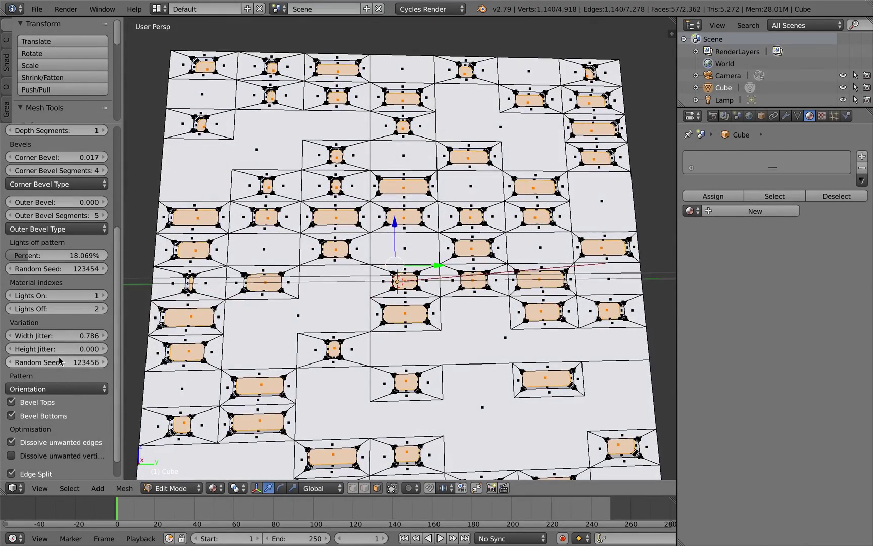
Set the cube windows' height jitter to 0.360 and the variation random seed to 123466
left_click_drag(62, 354, 116, 354)
middle_click_drag(263, 353, 333, 369)
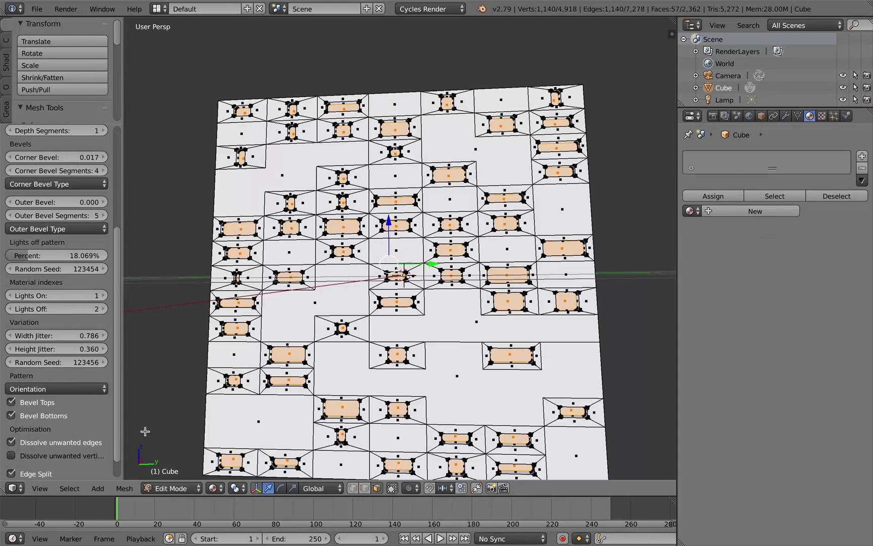
mouse_move(57, 362)
left_mouse_down()
mouse_move(90, 363)
mouse_move(71, 362)
left_mouse_up()
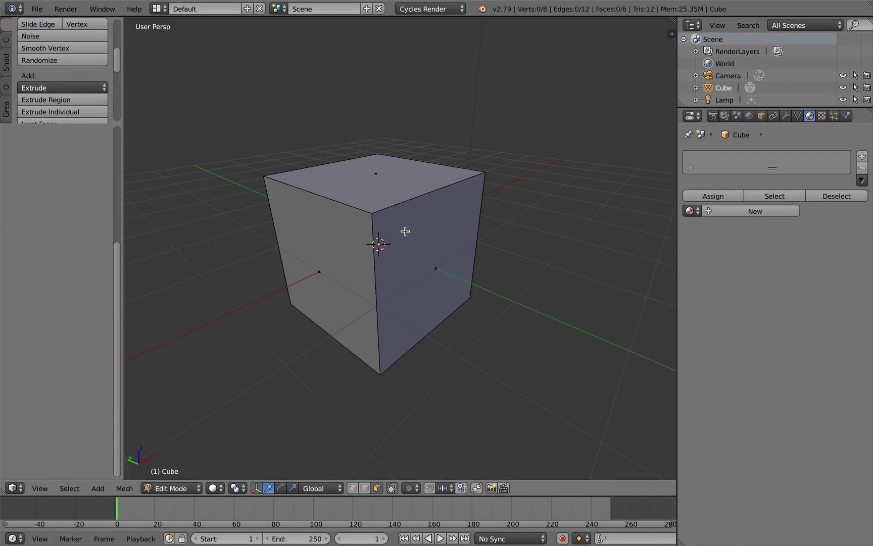
Select the plain cube's top face and scale it down to about 0.33 to taper the sides
middle_click_drag(403, 288, 456, 238)
right_click(374, 169)
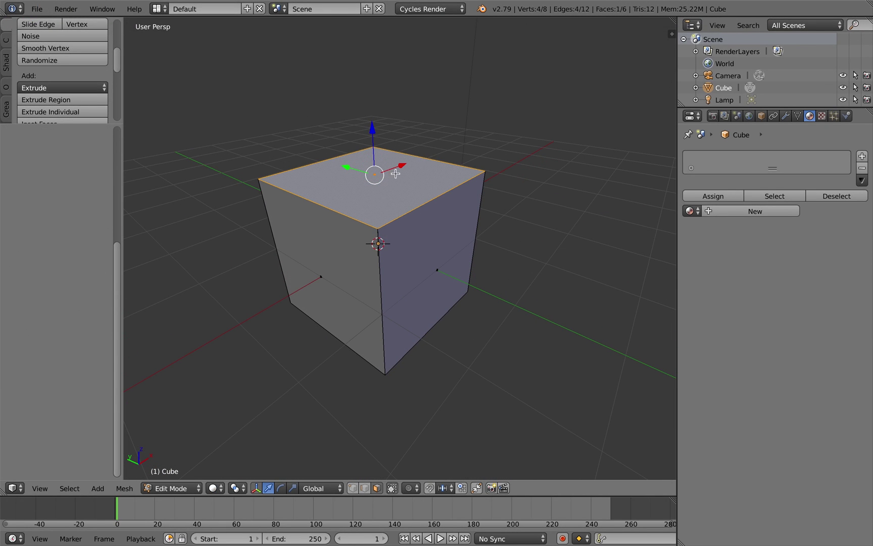
key("s")
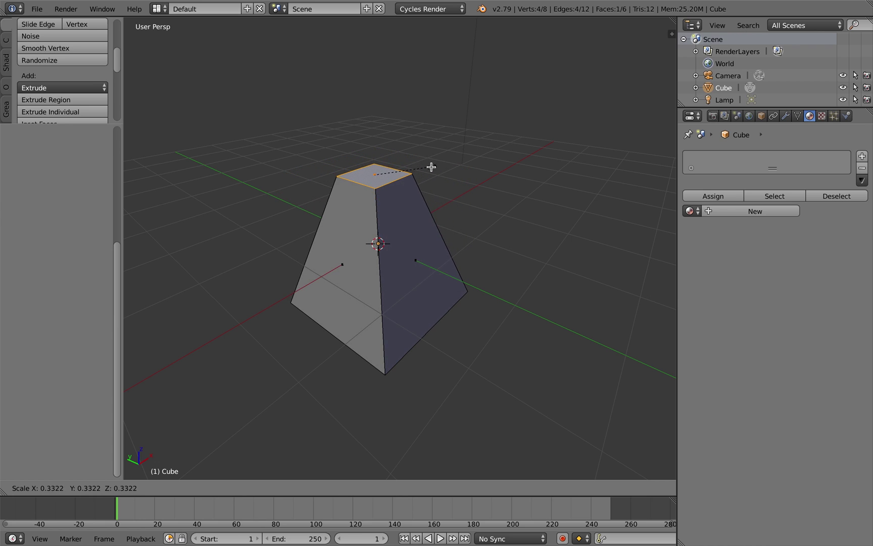
left_click(430, 170)
Select the four sloping side faces of the tapered cube and run Generate Windows on them
right_click(378, 267, "alt")
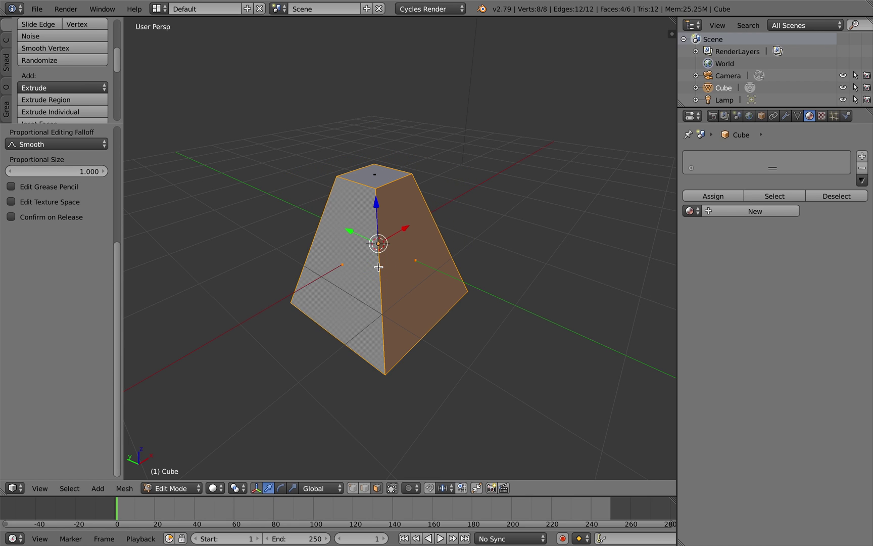
middle_click_drag(446, 264, 413, 245)
key("space")
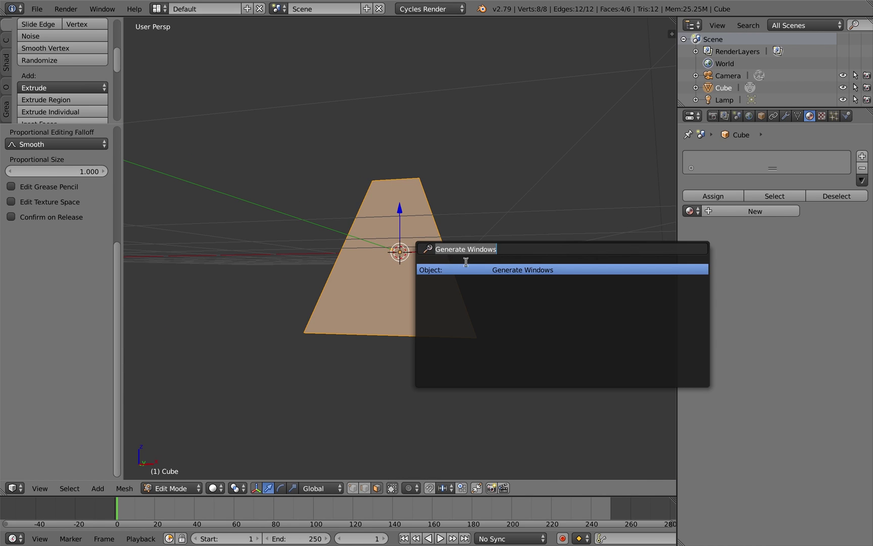
key("Return")
scroll(432, 263, "up", 2)
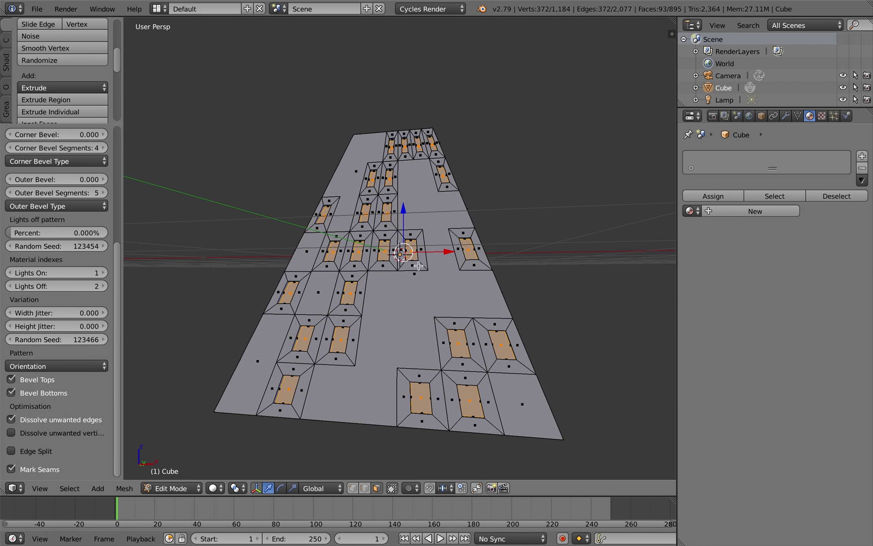
Set the corner bevel of the tapered cube's windows to 40
left_click_drag(116, 314, 118, 283)
scroll(111, 303, "down", 3)
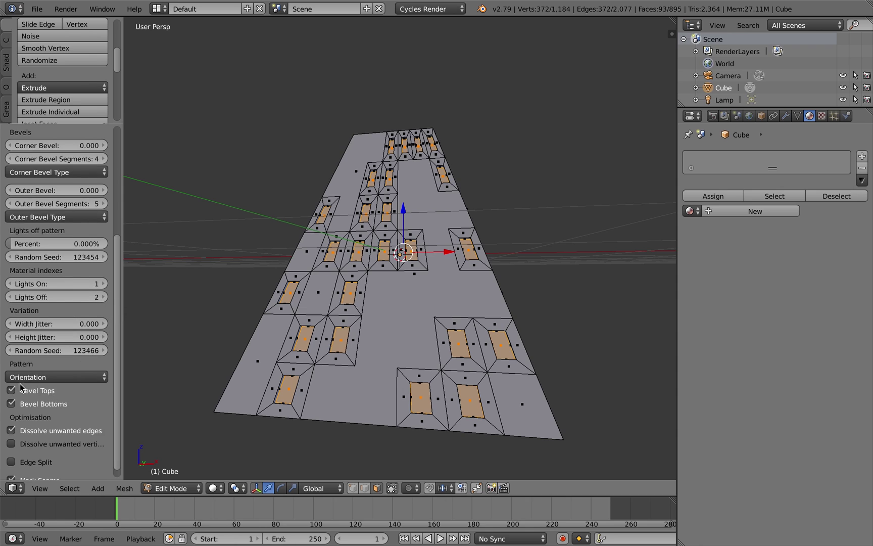
left_click(56, 146)
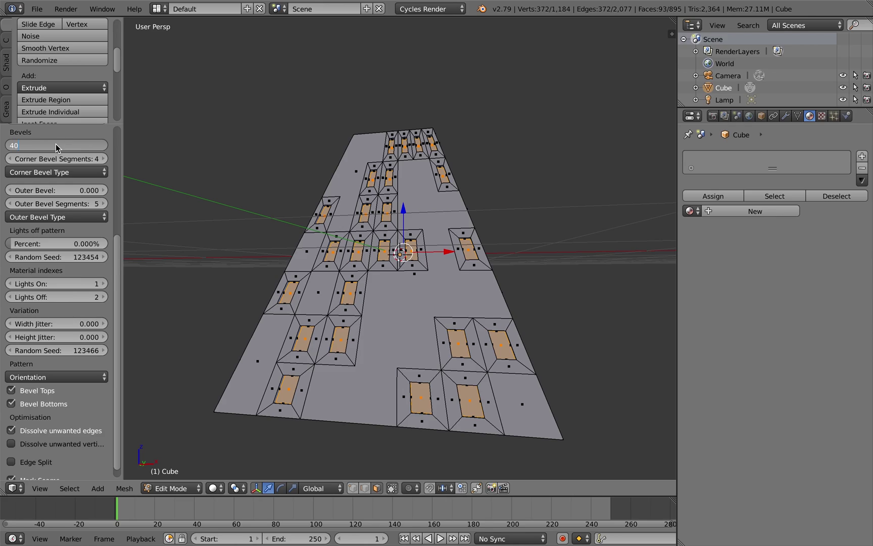
key("Return")
scroll(406, 327, "up", 4)
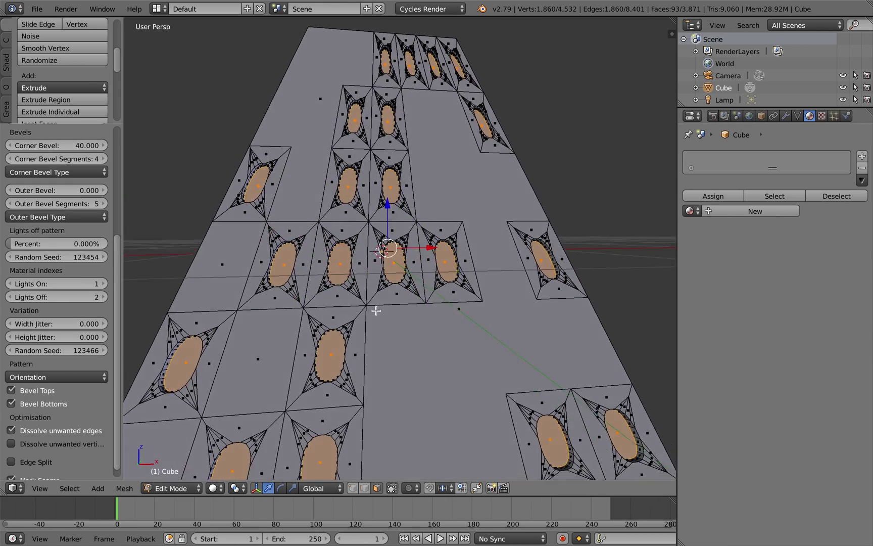
mouse_move(376, 310)
middle_mouse_down()
mouse_move(366, 331)
mouse_move(386, 269)
mouse_move(361, 309)
middle_mouse_up()
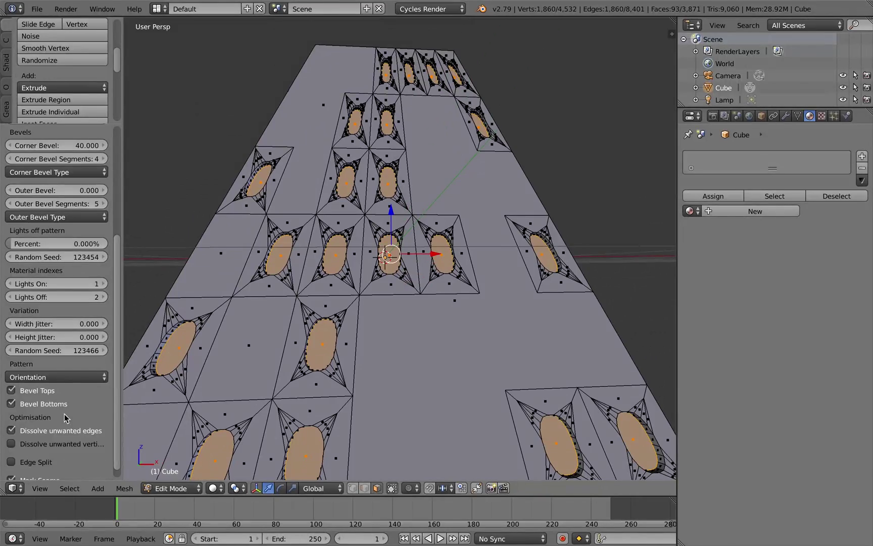
Turn off bevelling of the window bottoms to form arched windows on the tapered cube
left_click(12, 404)
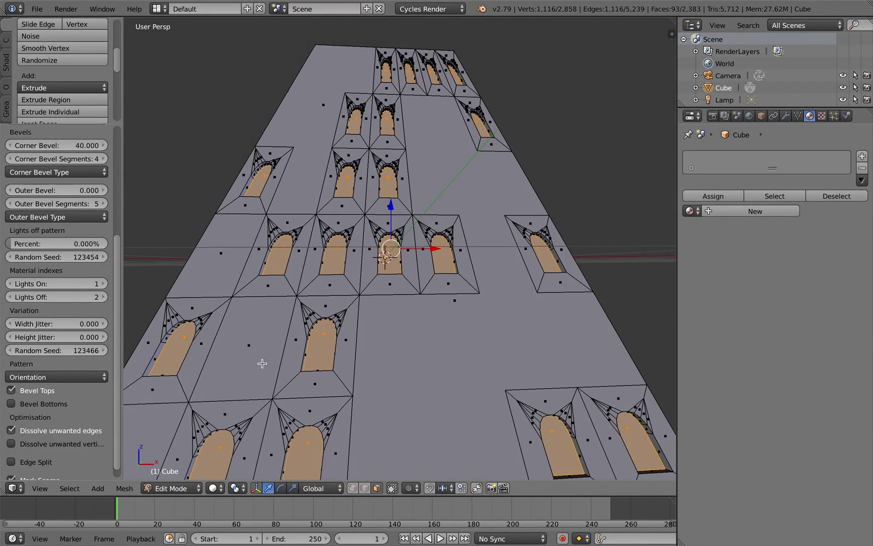
middle_click_drag(424, 344, 283, 365)
scroll(389, 365, "down", 2)
scroll(349, 309, "up", 4)
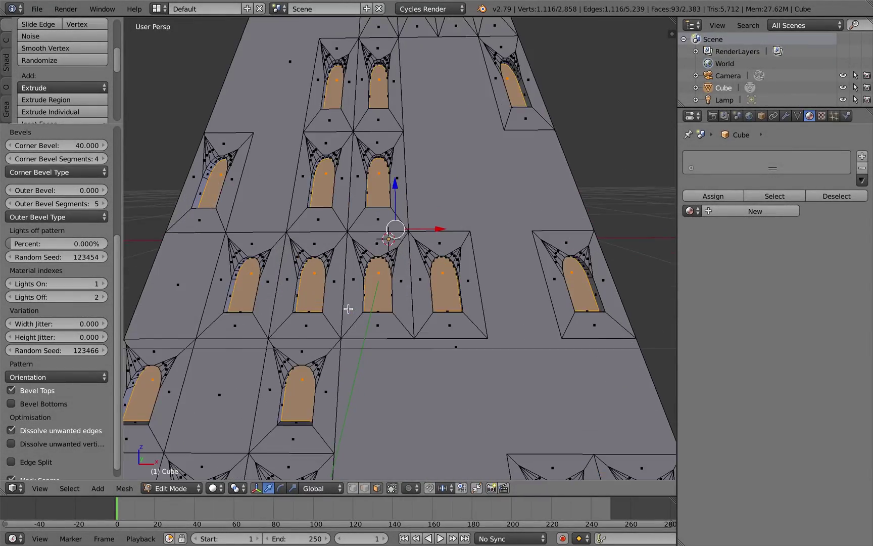
Give the arched windows an outer bevel of 0.003 and increase it to 0.010
mouse_move(348, 309)
middle_mouse_down()
mouse_move(335, 315)
mouse_move(353, 362)
mouse_move(354, 301)
middle_mouse_up()
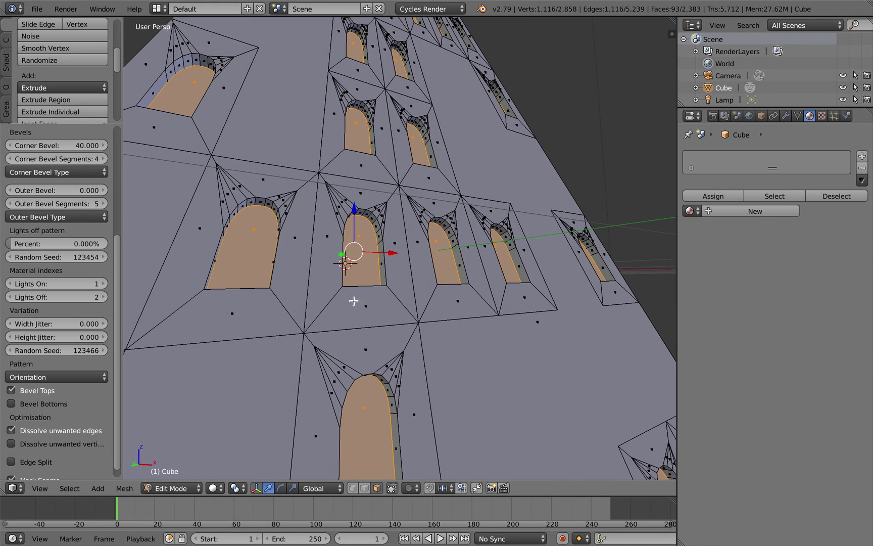
left_click(66, 190)
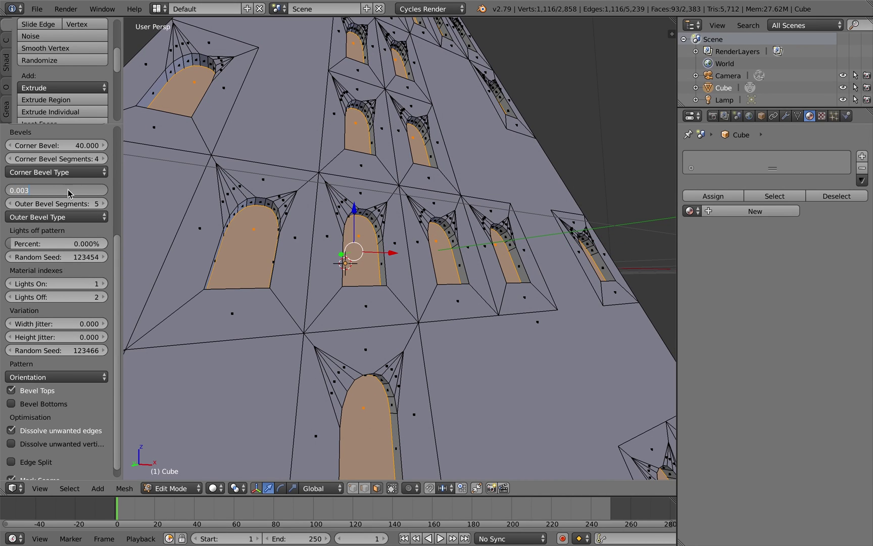
type("0.003")
key("Return")
left_click(69, 190)
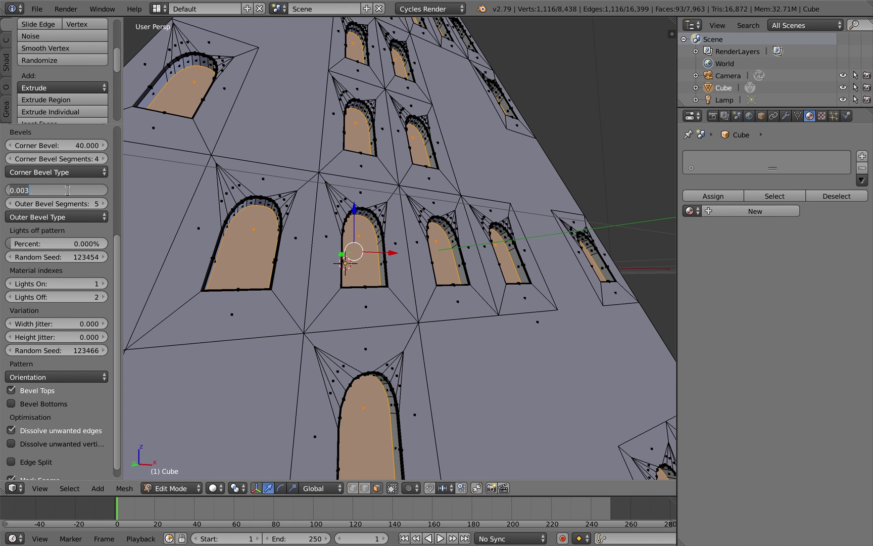
key("Return")
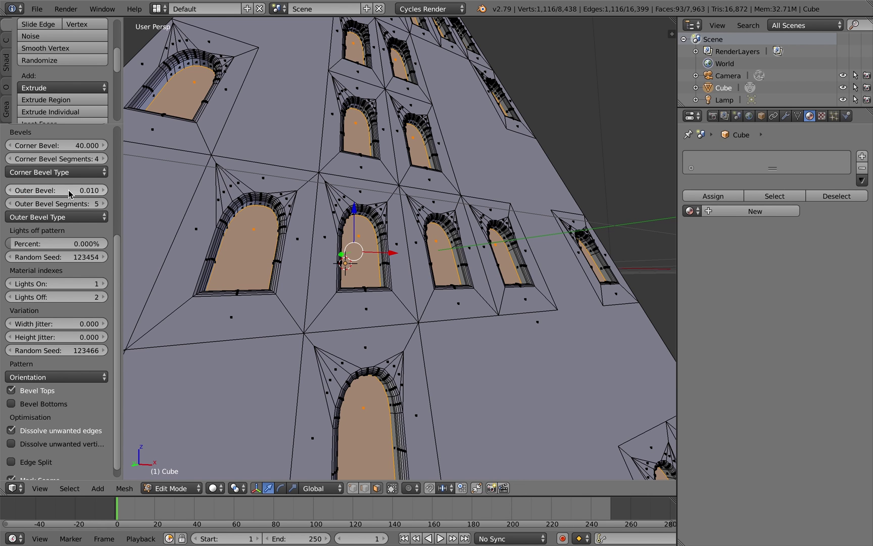
middle_click_drag(254, 227, 322, 263)
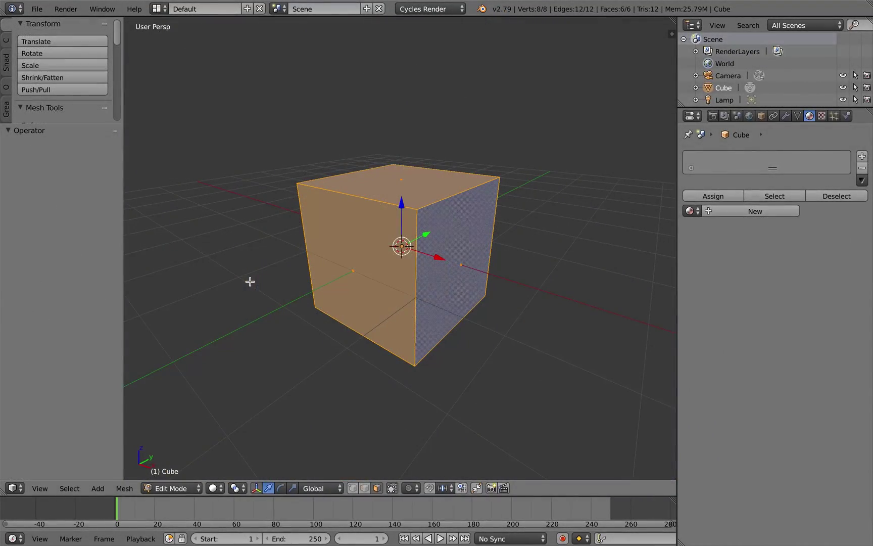
Run Generate Windows on the untapered cube with all six faces selected
mouse_move(470, 239)
middle_mouse_down()
mouse_move(444, 277)
mouse_move(473, 247)
mouse_move(541, 214)
mouse_move(456, 242)
mouse_move(469, 245)
middle_mouse_up()
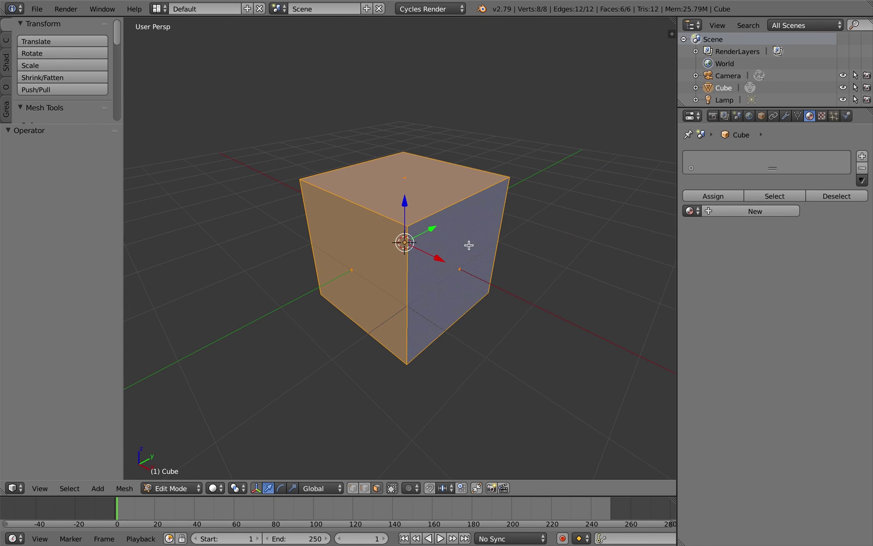
key("space")
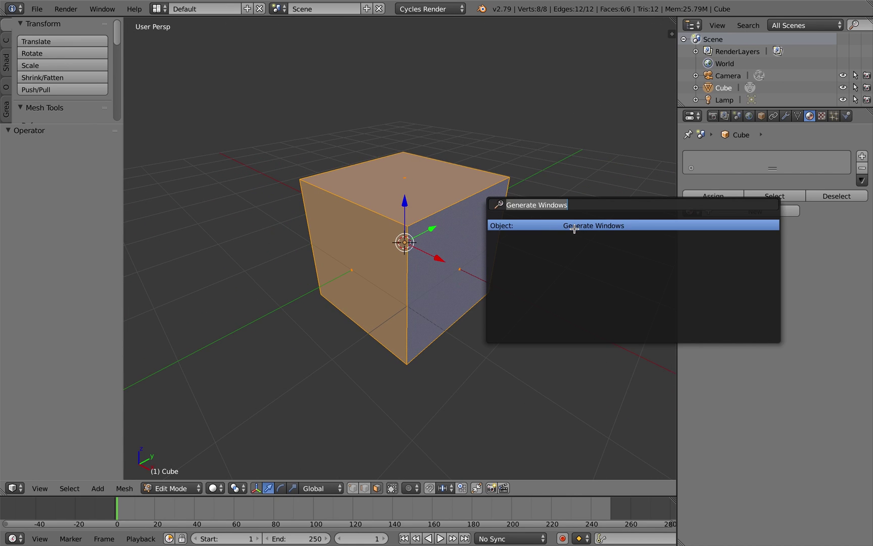
key("Return")
middle_click_drag(513, 256, 470, 222)
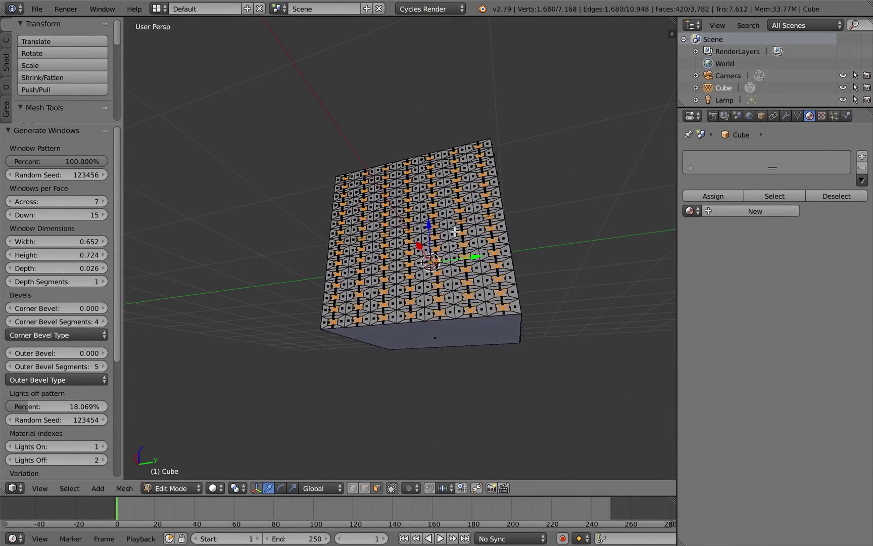
scroll(430, 250, "up", 5)
scroll(407, 246, "down", 5)
middle_click_drag(407, 247, 385, 274)
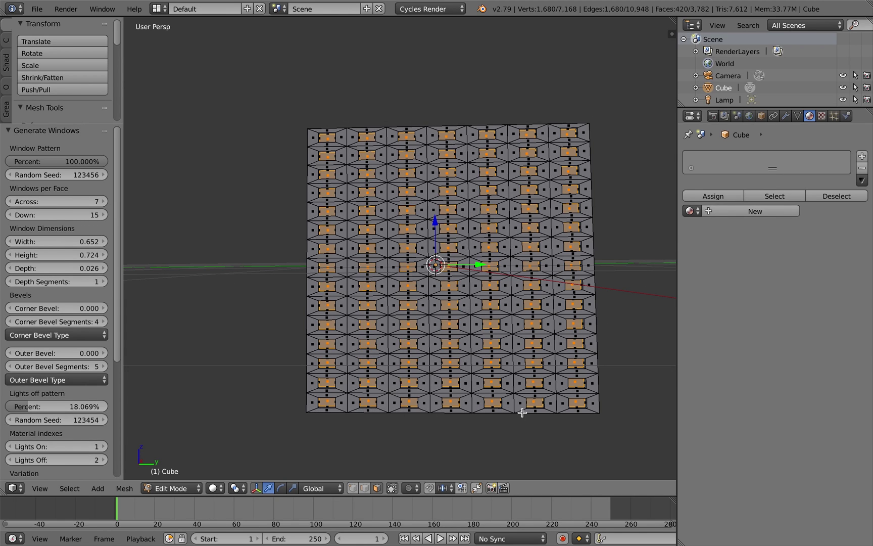
middle_click_drag(422, 296, 459, 315)
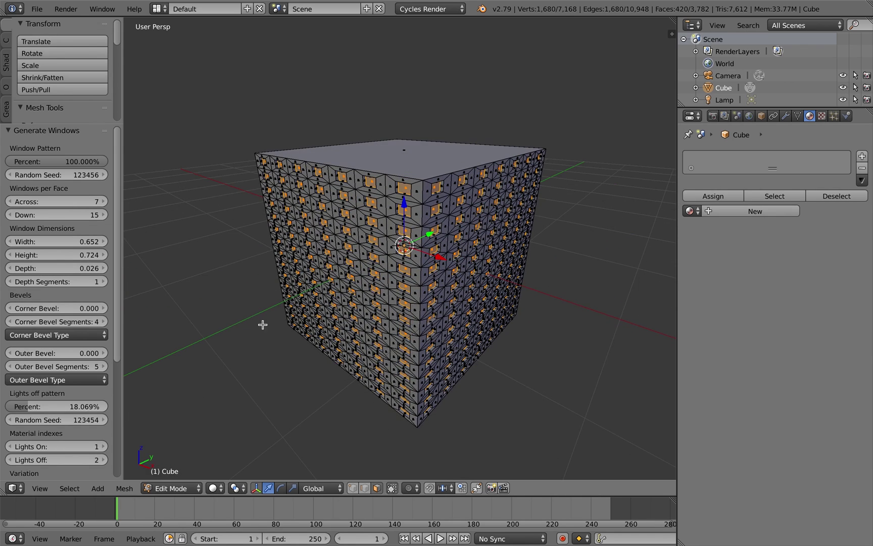
Change the cube's window pattern orientation to Front-Back
left_click_drag(118, 351, 137, 450)
left_click(94, 382)
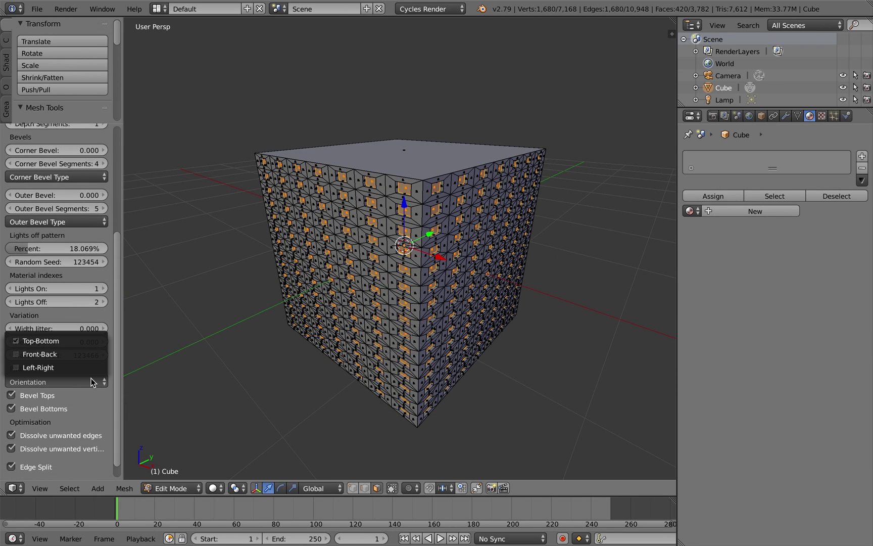
left_click(66, 356)
middle_click_drag(570, 254, 538, 261)
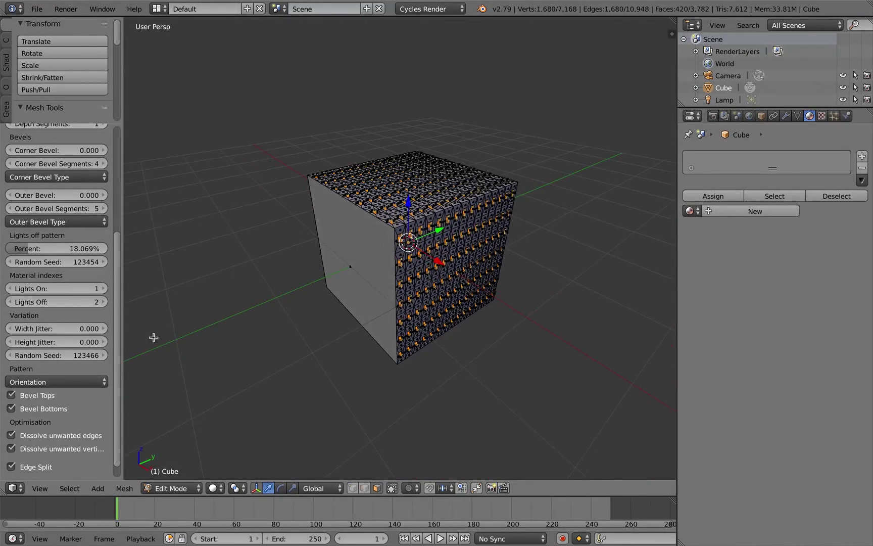
Switch the cube's window pattern orientation to Left-Right, and after checking it set the orientation to Top-Bottom
left_click(98, 381)
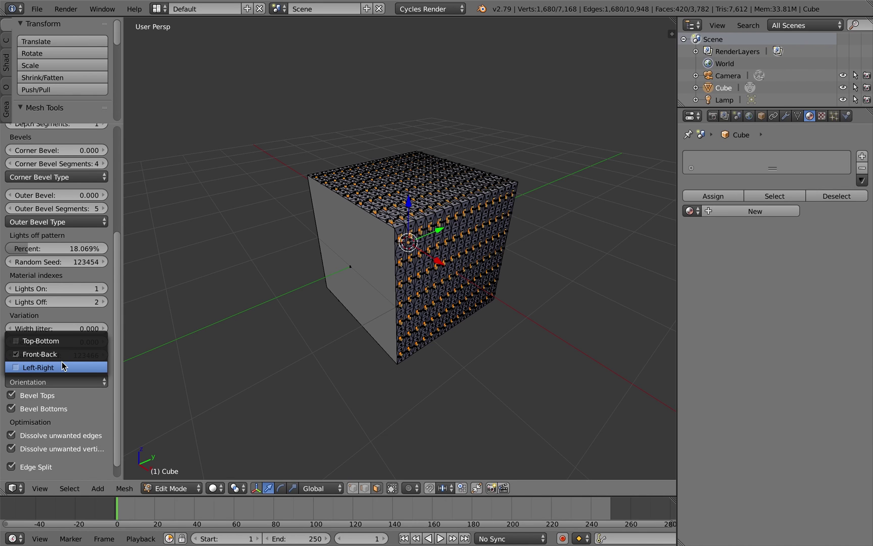
key("Return")
middle_click_drag(407, 315, 473, 314)
left_click(73, 383)
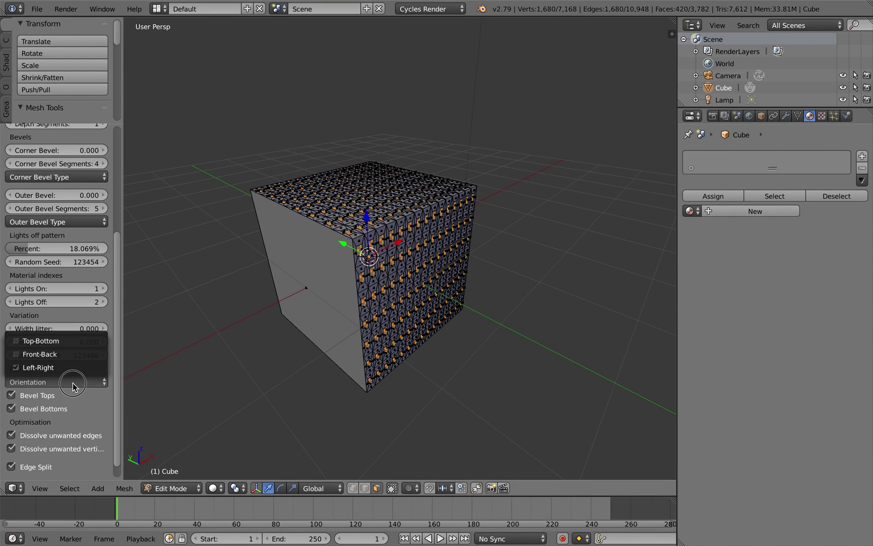
left_click(59, 343)
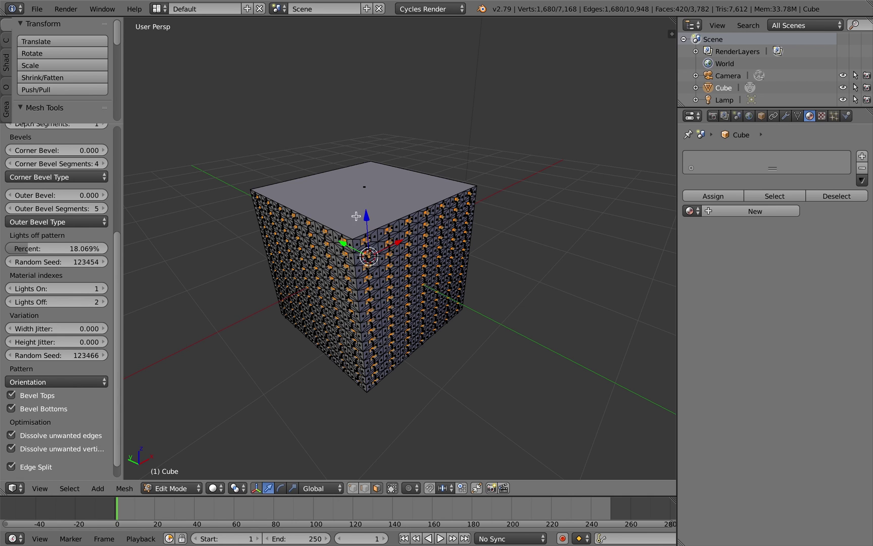
Start over from a plain cube and run Generate Windows on its selected faces
key("ctrl+z")
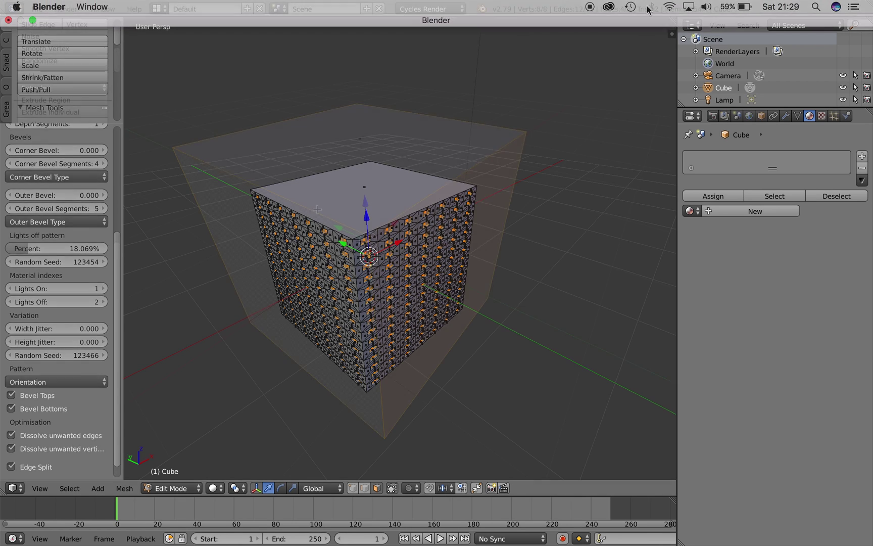
key("space")
left_click(379, 233)
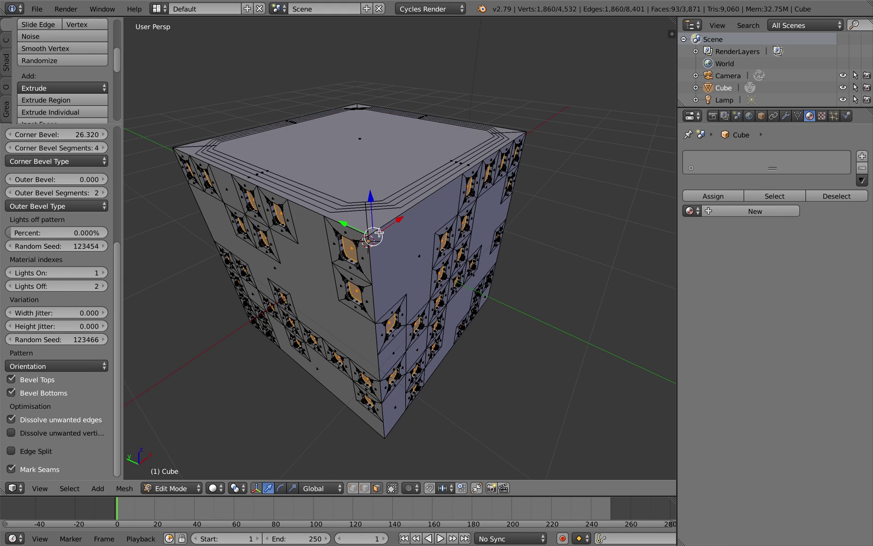
mouse_move(341, 196)
middle_mouse_down()
mouse_move(344, 167)
mouse_move(345, 201)
middle_mouse_up()
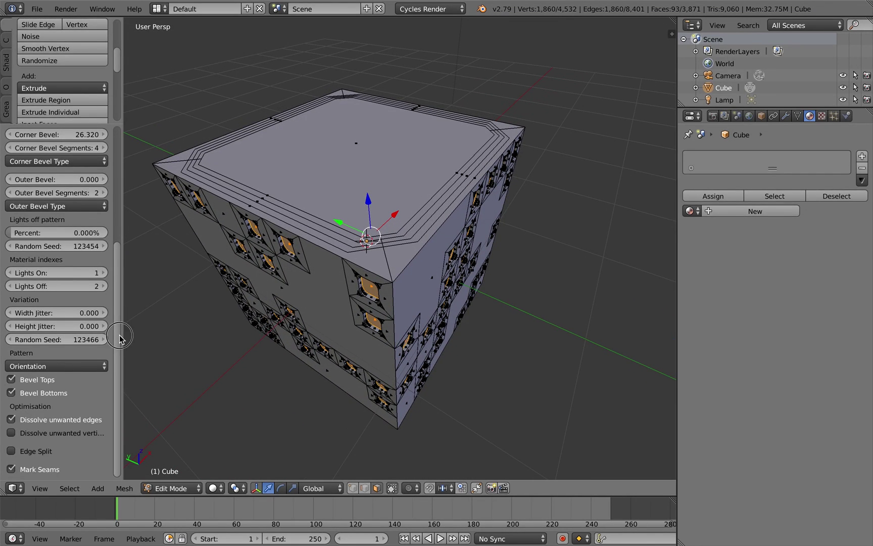
Turn off dissolving of unwanted edges to compare the cube's mesh, and turn it back on
left_click(89, 418)
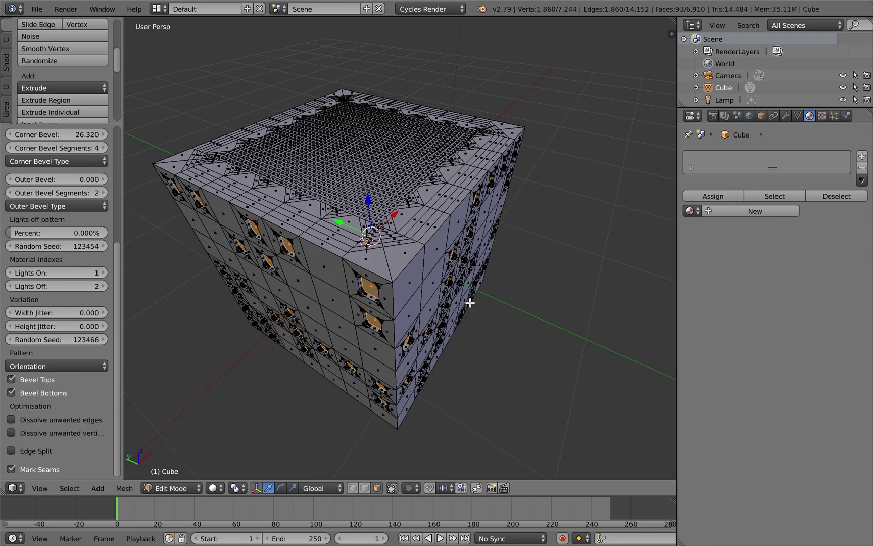
middle_click_drag(471, 302, 429, 269)
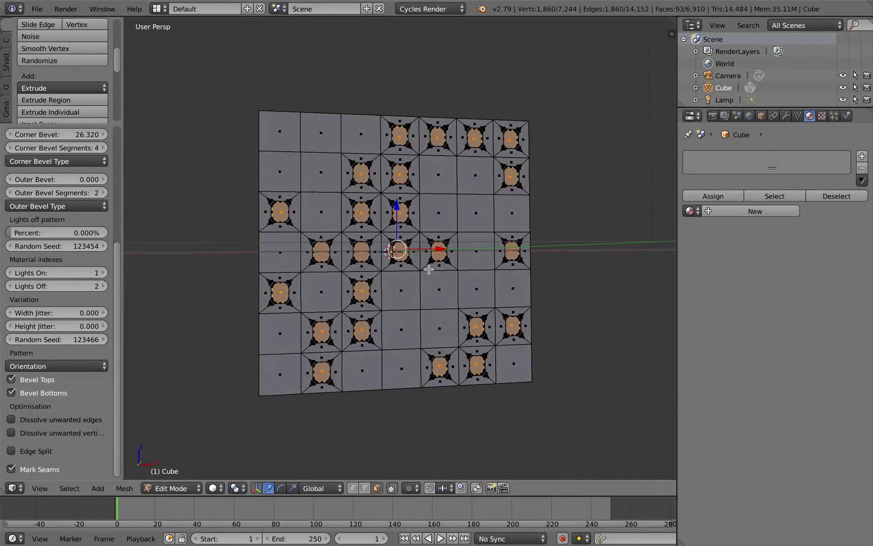
left_click(62, 419)
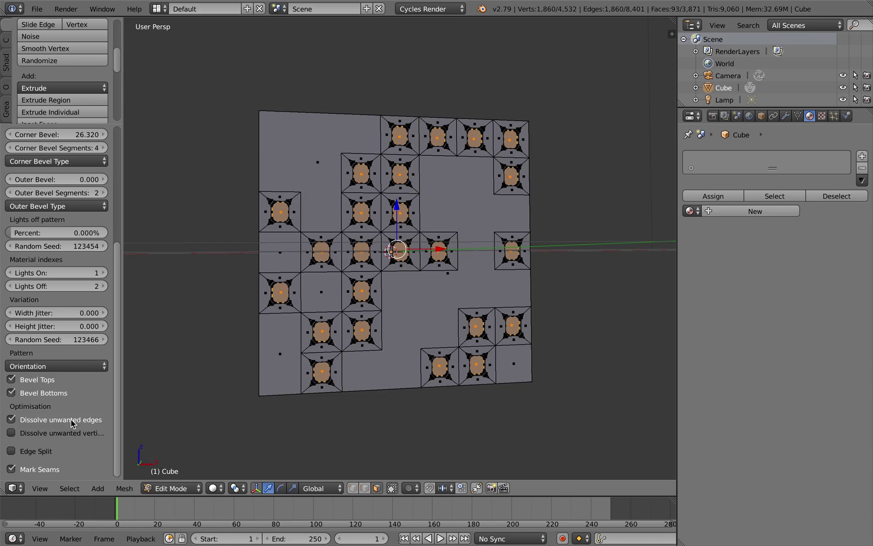
middle_click_drag(399, 313, 399, 279)
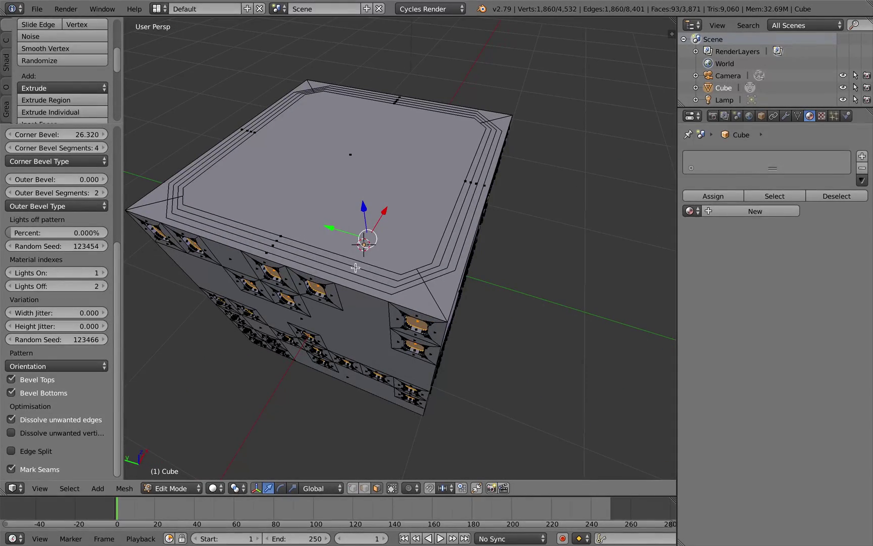
Enable dissolving of unwanted vertices for the cube's windows and inspect the simplified faces from several sides
middle_click_drag(340, 286, 108, 388)
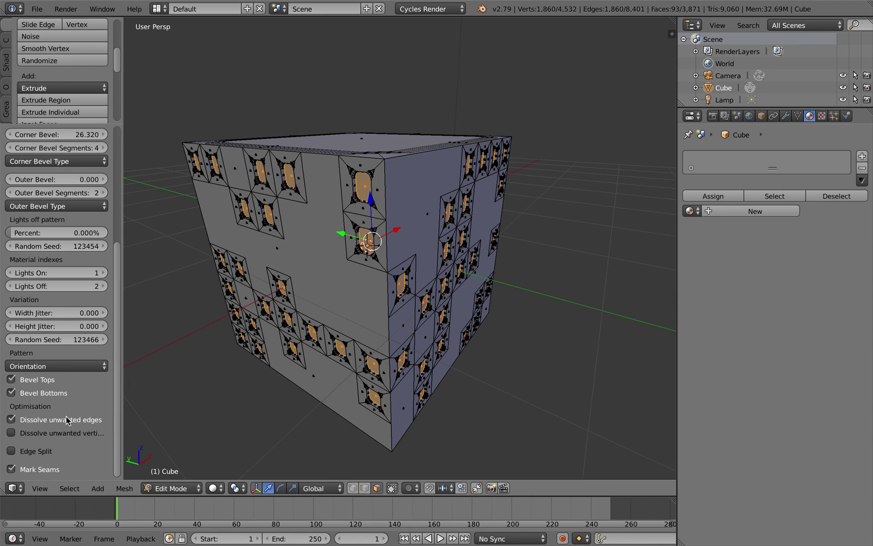
left_click(79, 431)
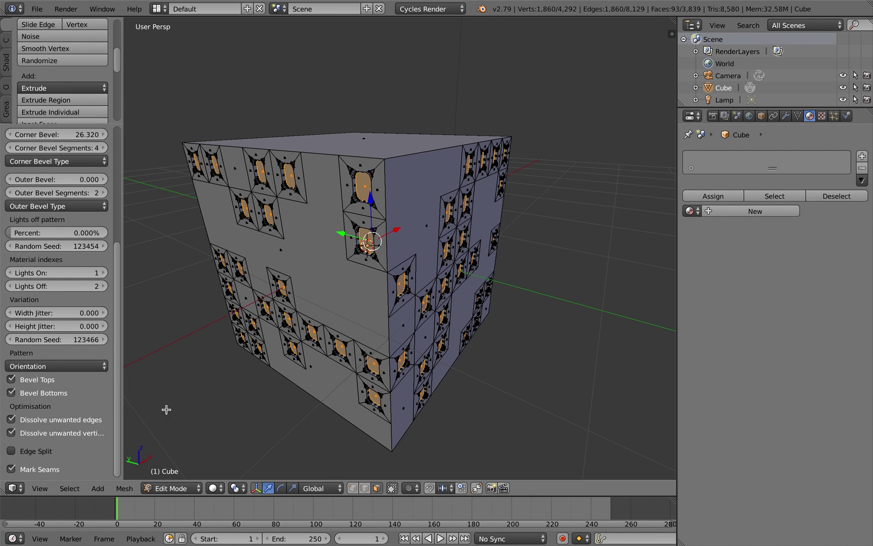
mouse_move(404, 233)
middle_mouse_down()
mouse_move(392, 250)
mouse_move(425, 250)
mouse_move(399, 241)
mouse_move(407, 249)
middle_mouse_up()
middle_click_drag(230, 253, 289, 245)
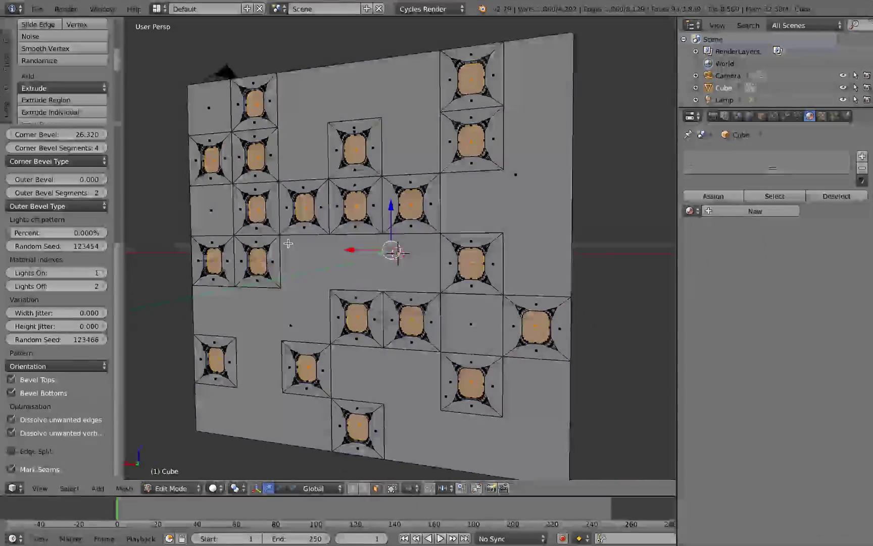
scroll(303, 248, "down", 4)
middle_click_drag(385, 252, 298, 256)
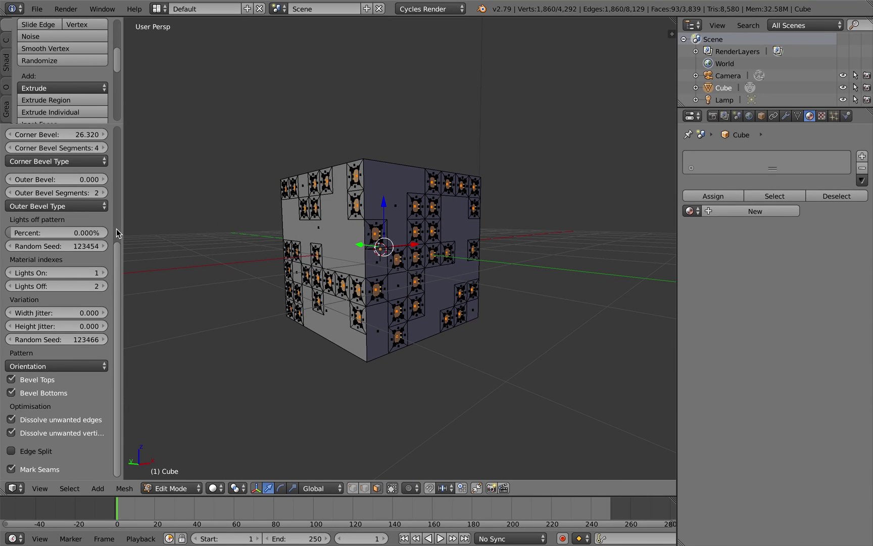
left_click_drag(117, 247, 116, 129)
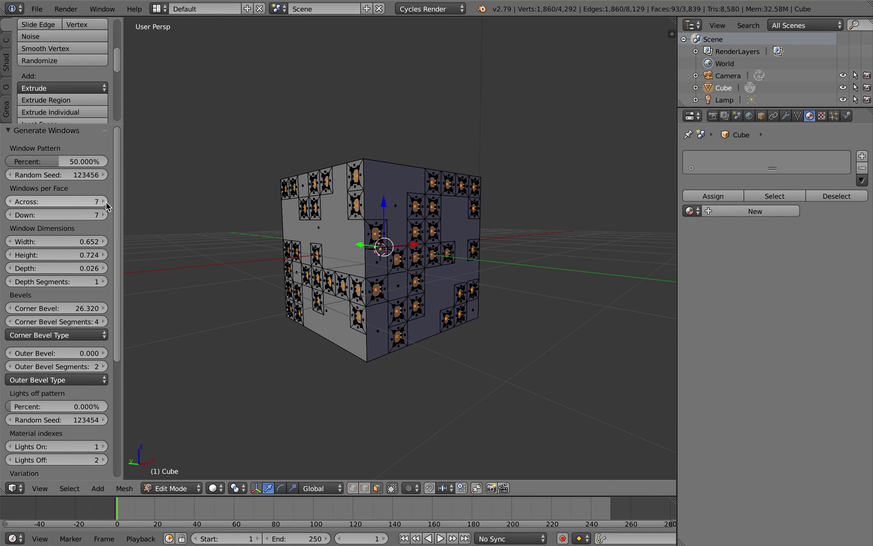
left_click_drag(71, 175, 122, 205)
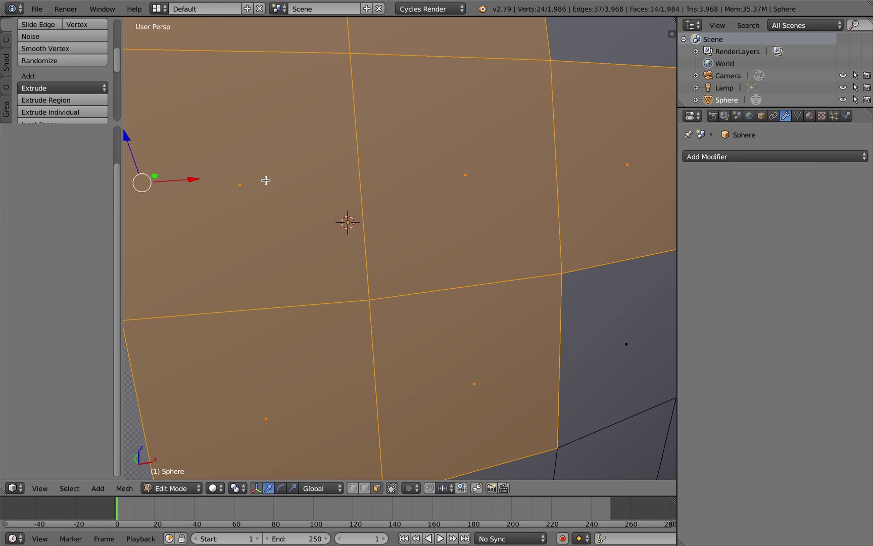
Run Generate Windows on the selected sphere faces and toggle Mark Seams off and back on
key("space")
left_click(372, 204)
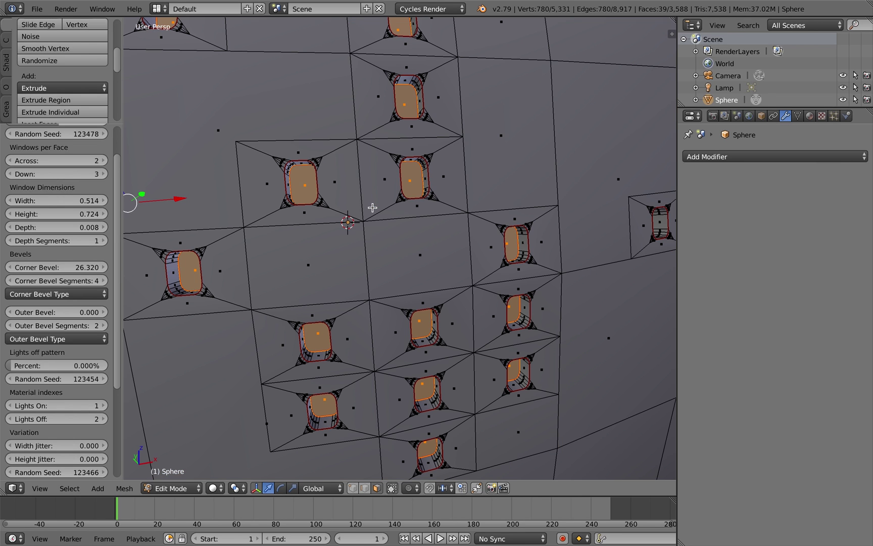
left_click_drag(118, 297, 117, 404)
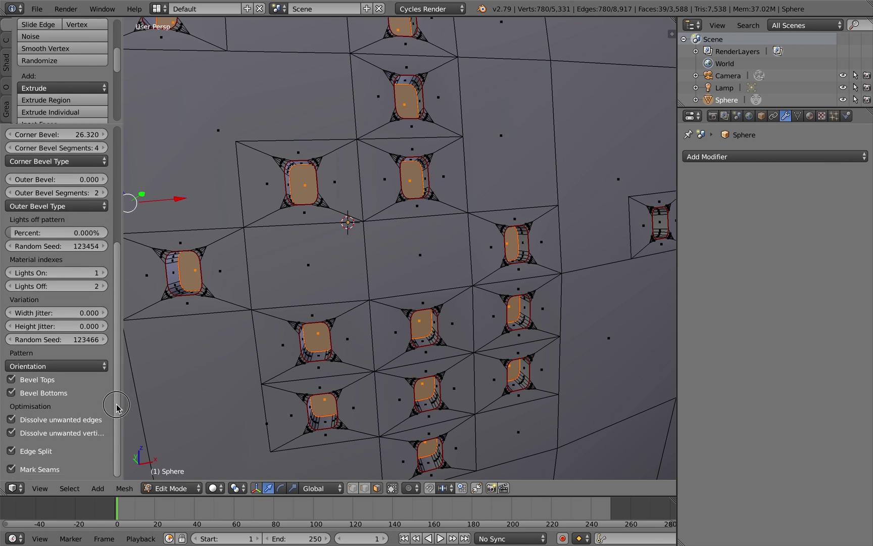
left_click(36, 471)
left_click(36, 470)
Deselect all of the sphere's geometry to expose the marked seams and switch to the UV Editing screen layout
mouse_move(441, 207)
middle_mouse_down()
mouse_move(449, 210)
mouse_move(434, 211)
mouse_move(448, 208)
middle_mouse_up()
scroll(442, 208, "down", 7)
scroll(444, 210, "down", 2)
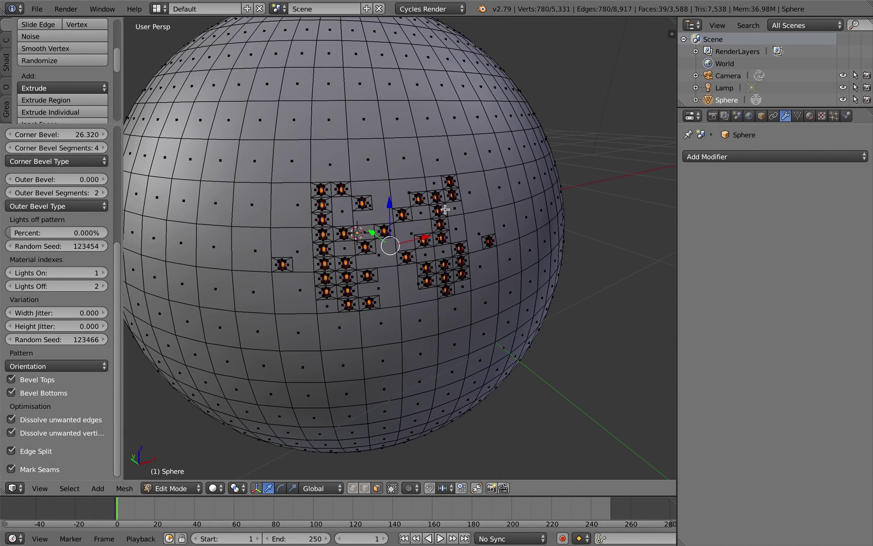
key("a")
mouse_move(357, 205)
middle_mouse_down()
mouse_move(361, 226)
mouse_move(344, 202)
middle_mouse_up()
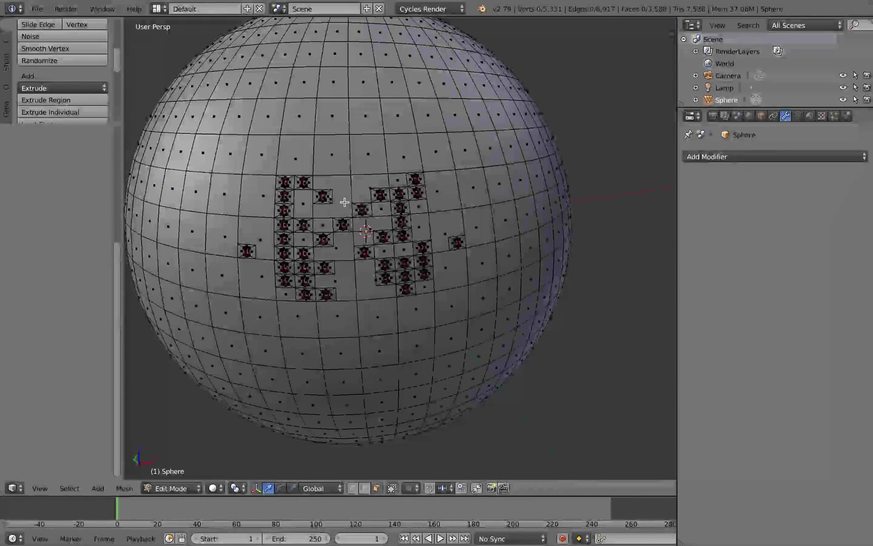
left_click(159, 8)
left_click(192, 108)
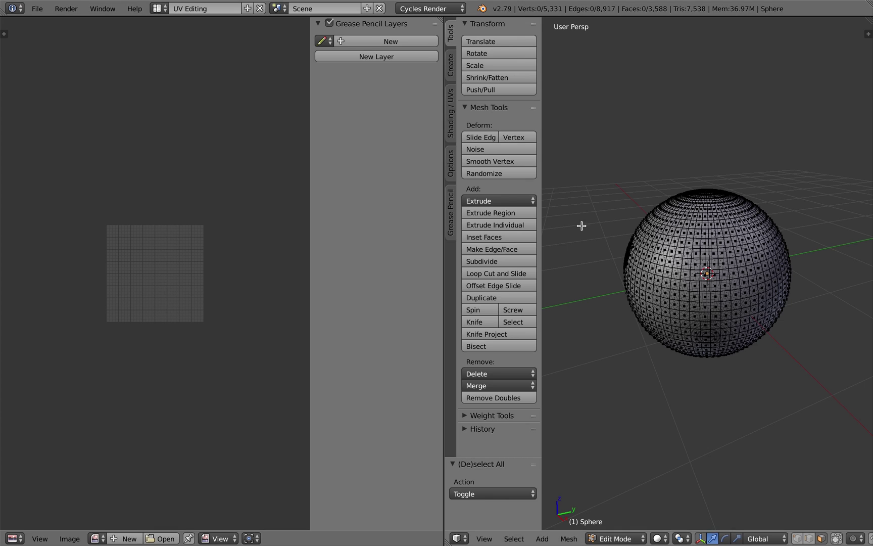
Select the whole sphere, unwrap it with Smart UV Project and inspect the resulting UV islands around the windows
key("a")
middle_click_drag(668, 268, 764, 252)
scroll(736, 253, "up", 2)
scroll(736, 253, "up", 5)
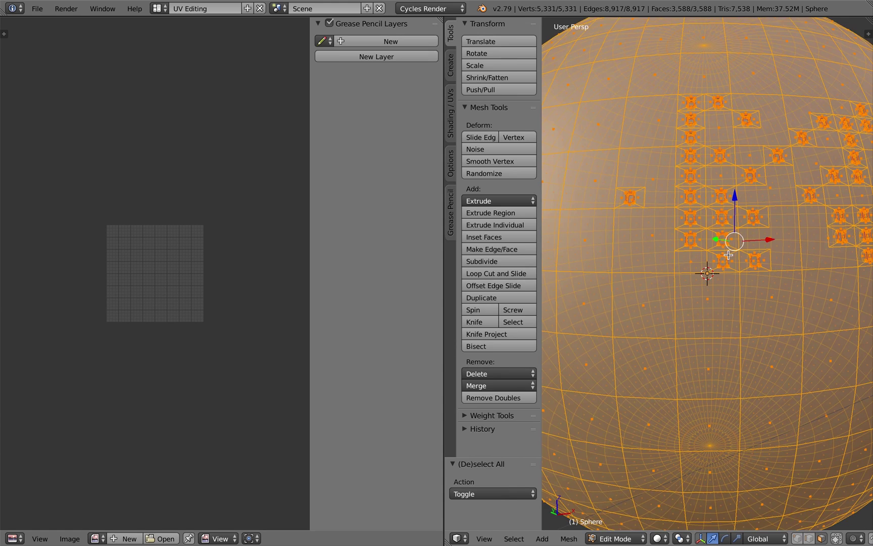
scroll(729, 255, "down", 4)
key("u")
left_click(705, 268)
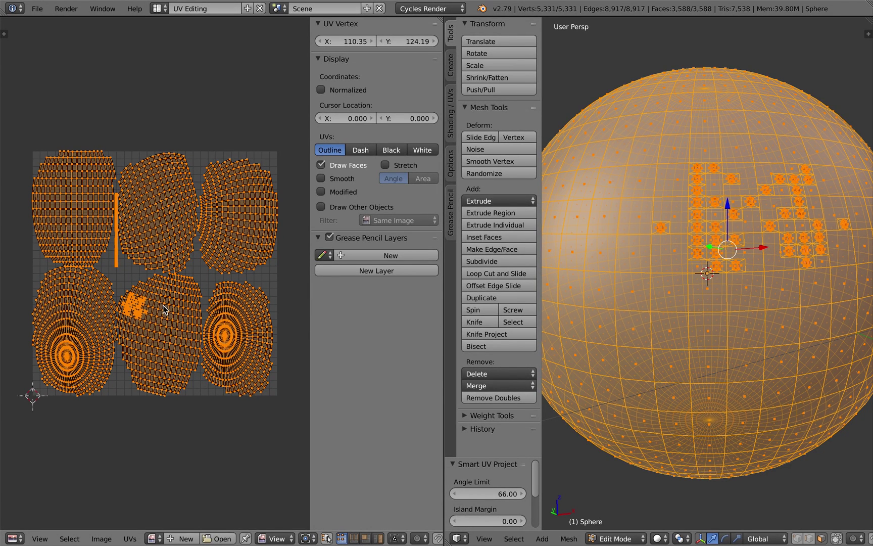
scroll(164, 305, "up", 6)
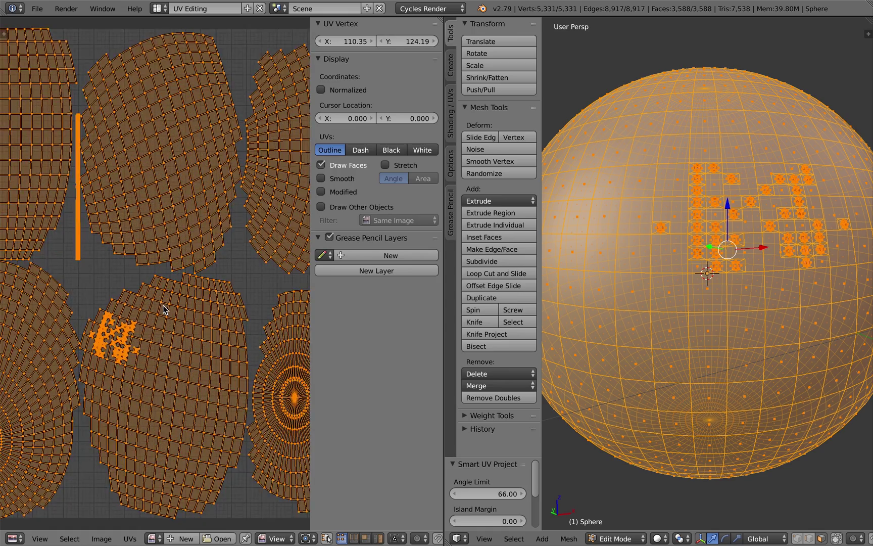
scroll(150, 327, "up", 4)
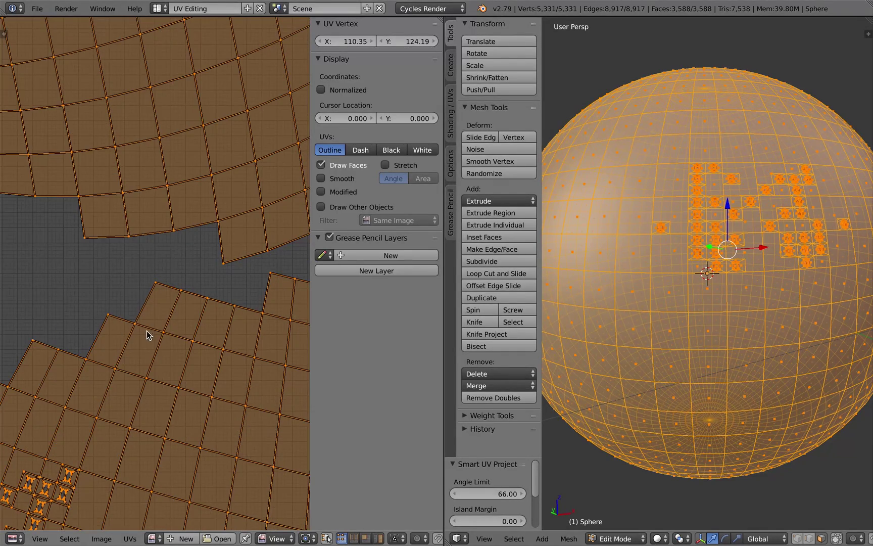
scroll(117, 342, "down", 1)
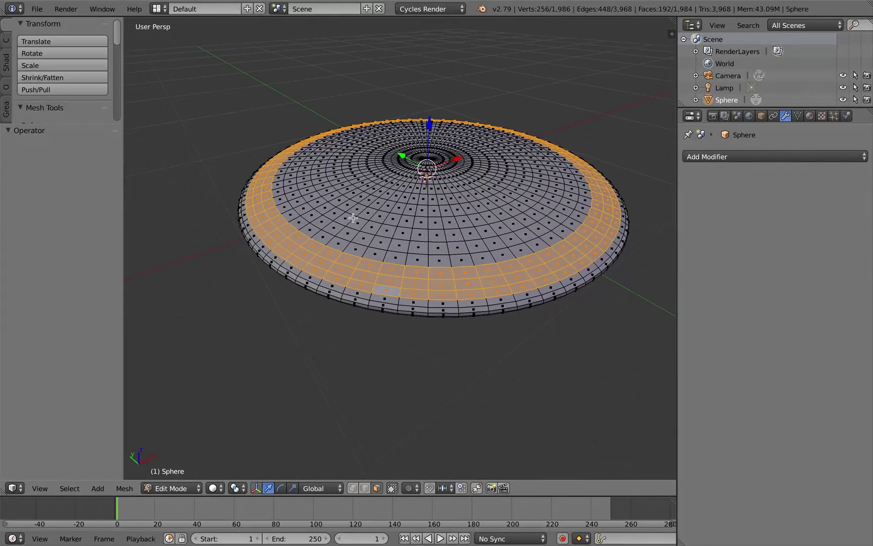
Try Generate Windows on the selected band of faces around the flattened sphere, and undo it
scroll(329, 277, "up", 5)
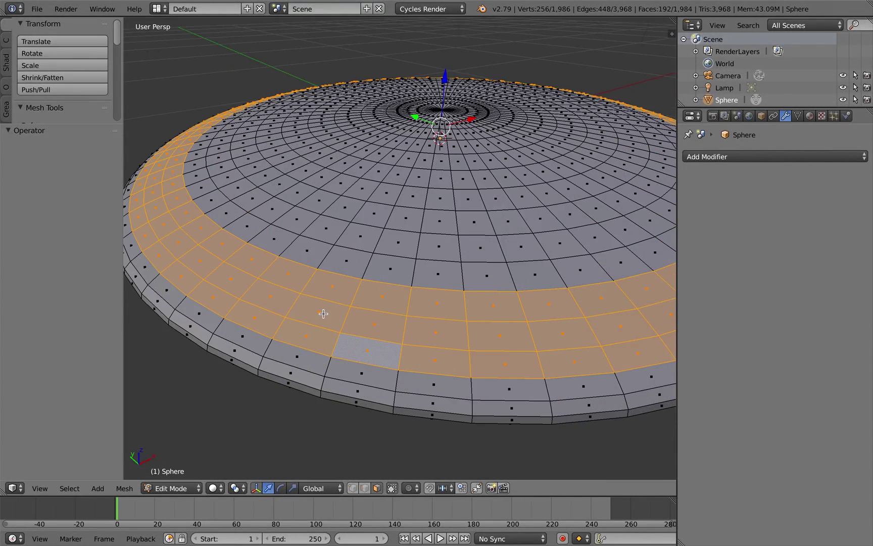
middle_click_drag(323, 314, 362, 284)
scroll(362, 284, "up", 2)
key("space")
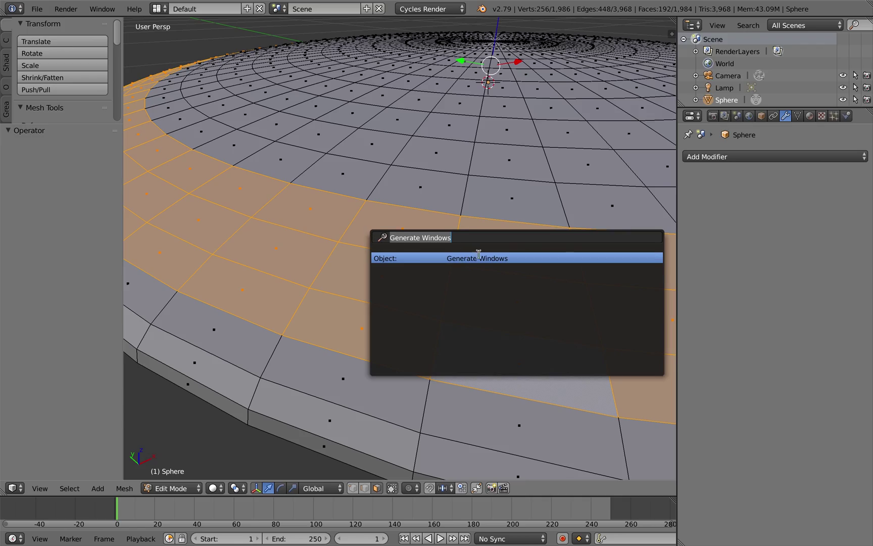
key("Return")
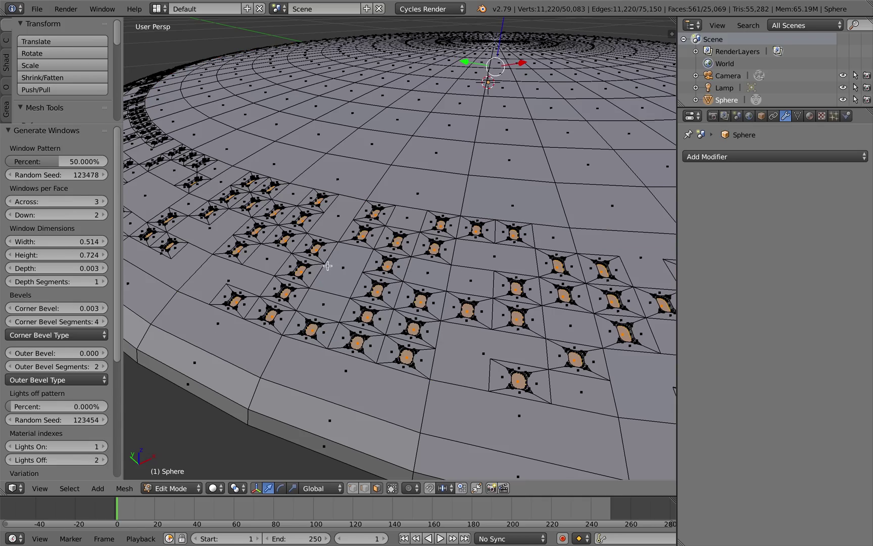
mouse_move(328, 266)
middle_mouse_down()
mouse_move(360, 273)
mouse_move(322, 270)
middle_mouse_up()
scroll(358, 273, "down", 2)
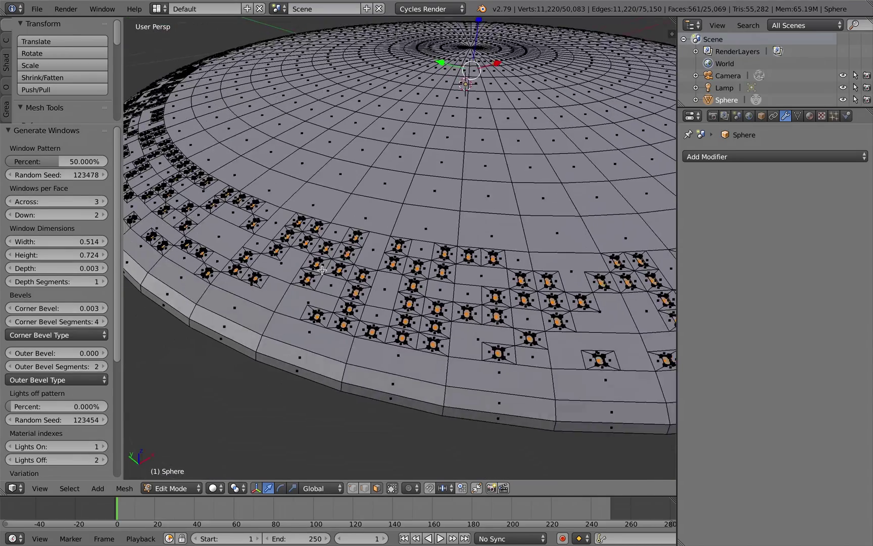
key("ctrl+z")
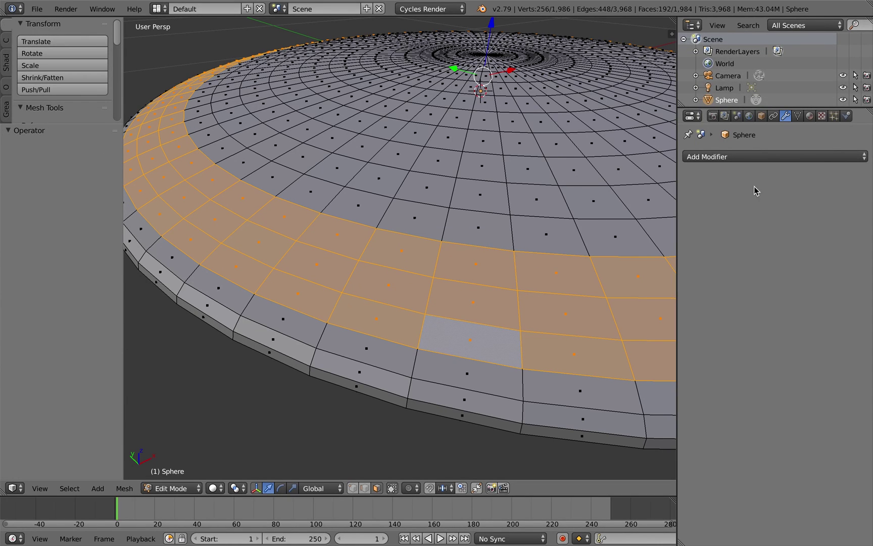
Add three empty material slots to the flattened sphere
left_click(810, 116)
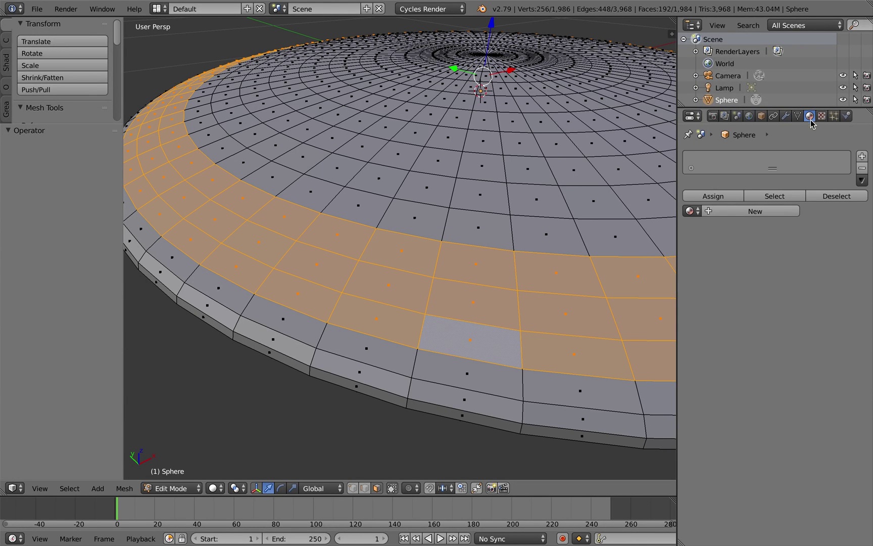
left_click(862, 156)
left_click(862, 157)
left_click(862, 157)
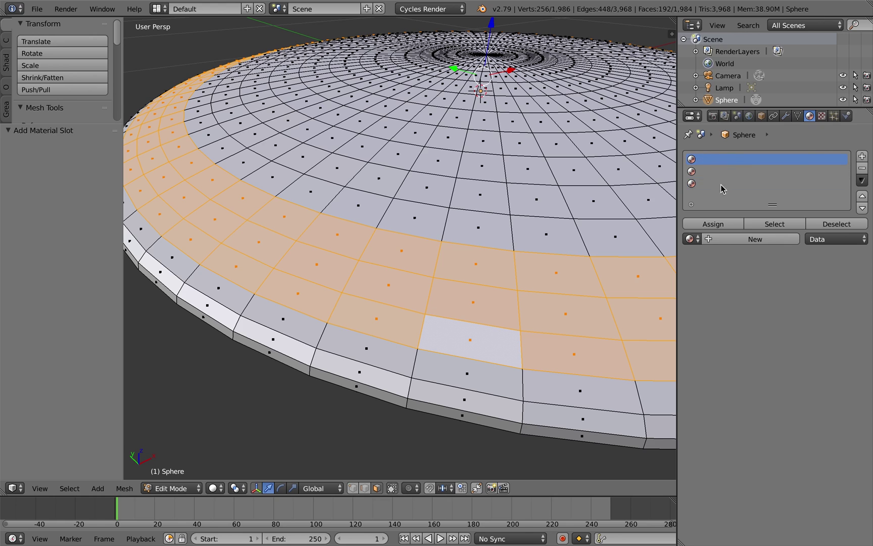
Create a material in the first slot and darken its diffuse colour to a dark grey
left_click(755, 239)
left_click(801, 322)
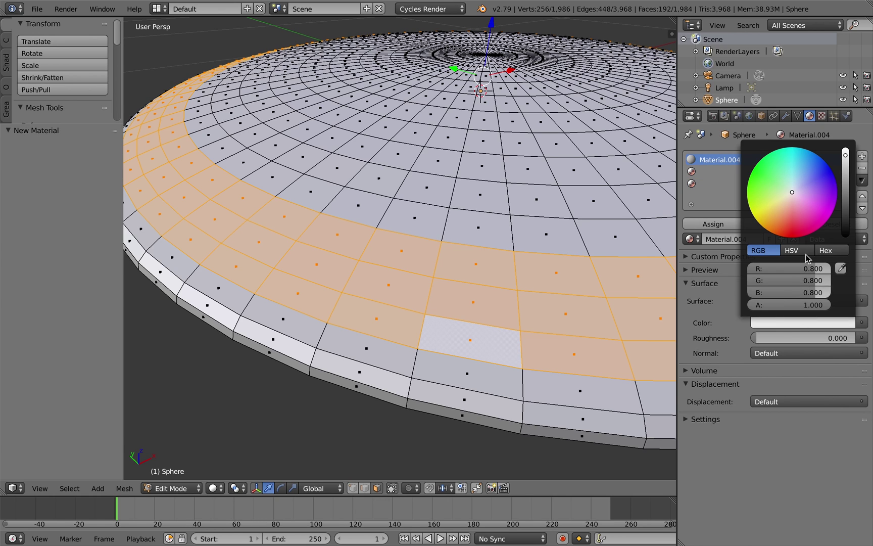
left_click(848, 198)
Create a new material in the second slot and set its surface shader to Emission
left_click(722, 172)
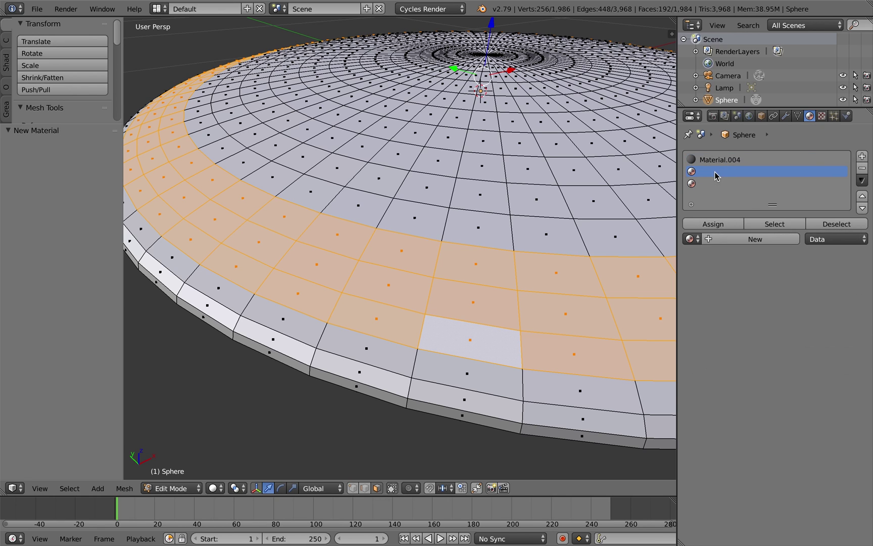
left_click(765, 239)
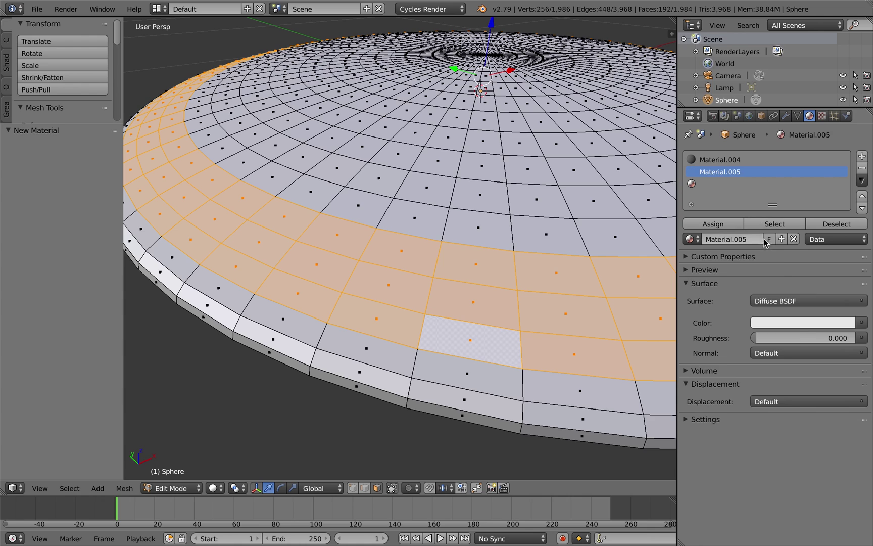
left_click(795, 300)
left_click(710, 100)
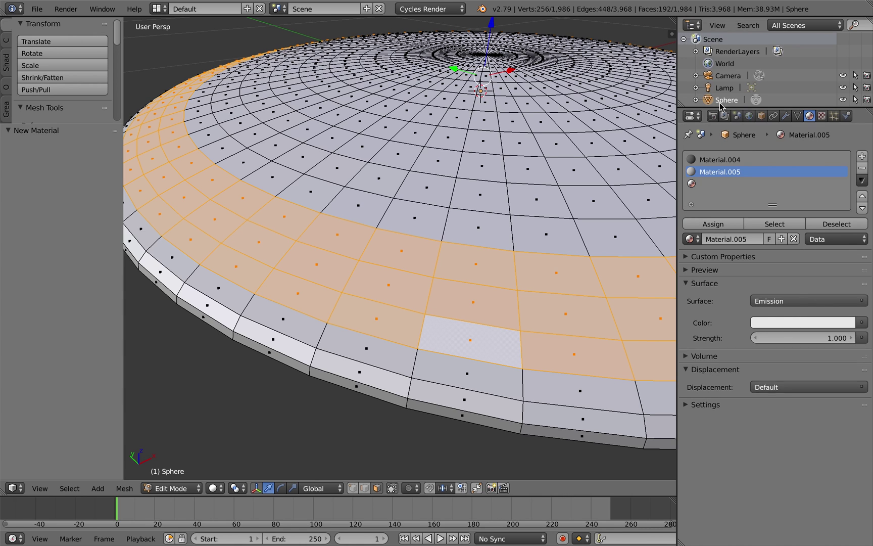
Create a material in the third slot, darken its diffuse colour to RGB 0.003, and reselect the first material slot
left_click(718, 184)
left_click(756, 240)
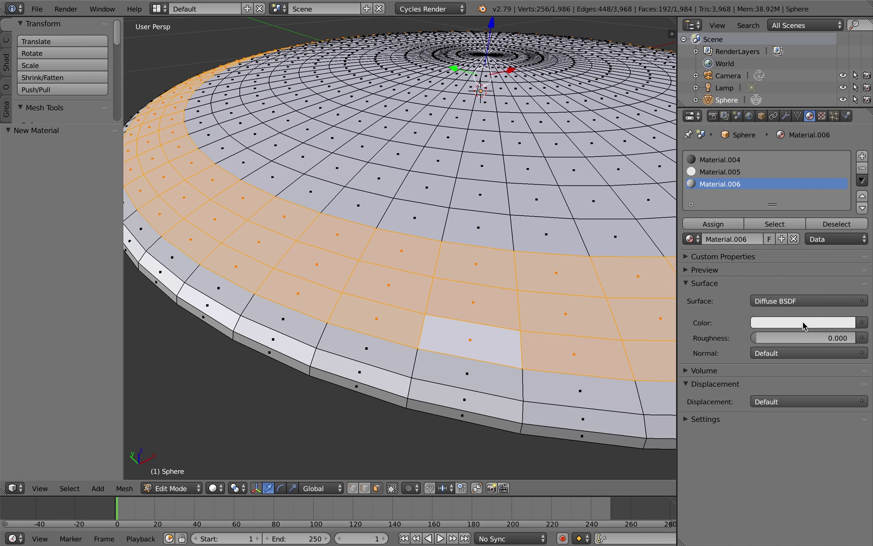
left_click(804, 324)
left_click(843, 236)
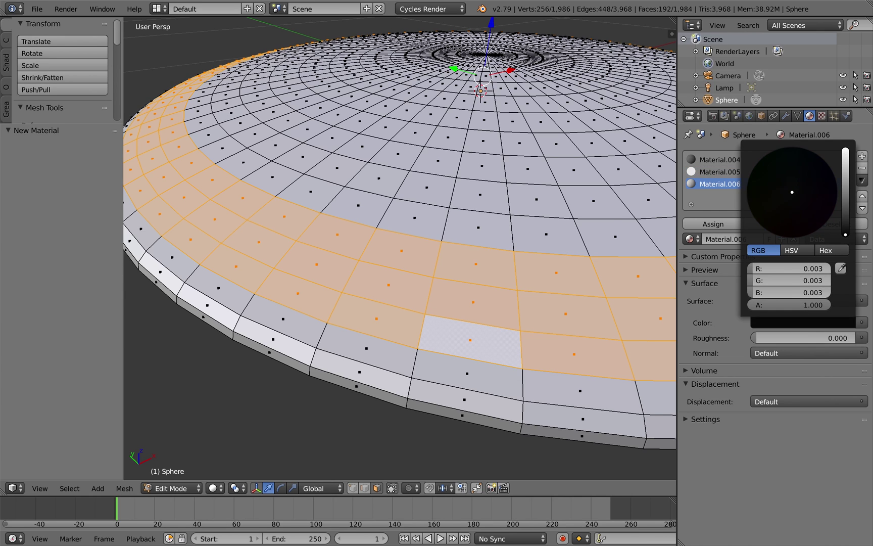
left_click(713, 175)
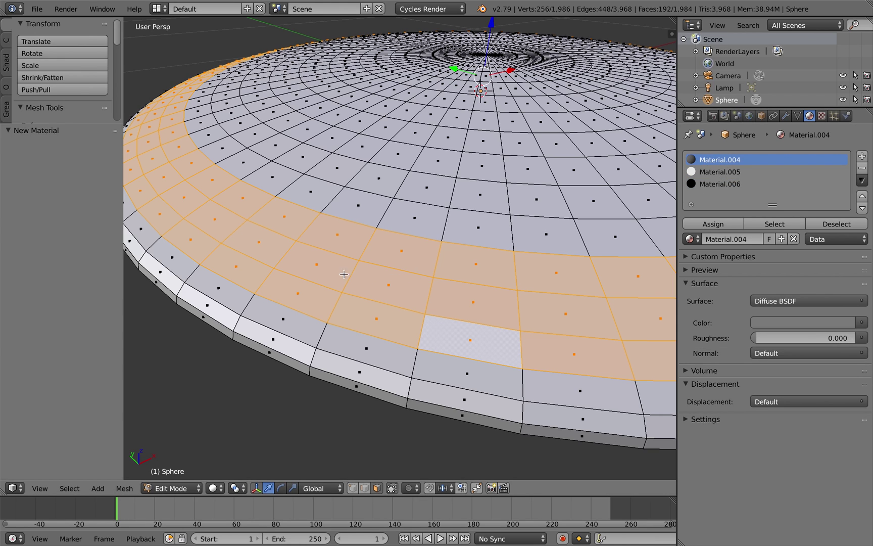
Run Generate Windows on the selected band of faces and show the viewport in Material shading
key("space")
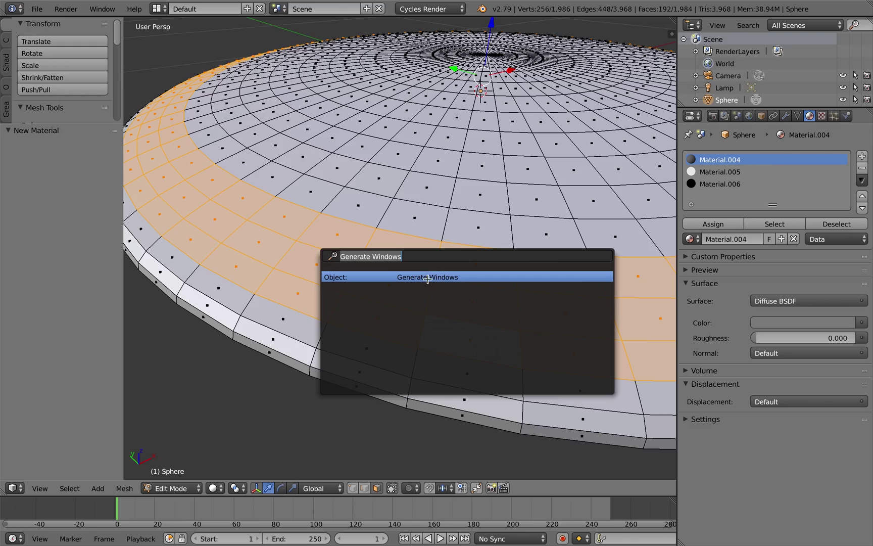
left_click(352, 279)
mouse_move(317, 272)
middle_mouse_down()
mouse_move(329, 279)
mouse_move(317, 289)
middle_mouse_up()
left_click(215, 488)
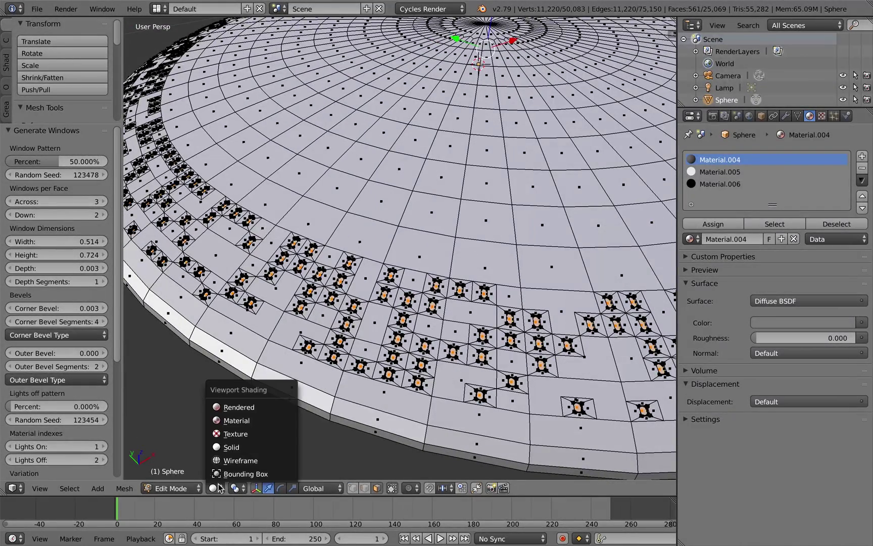
left_click(234, 420)
middle_click_drag(233, 420, 197, 355)
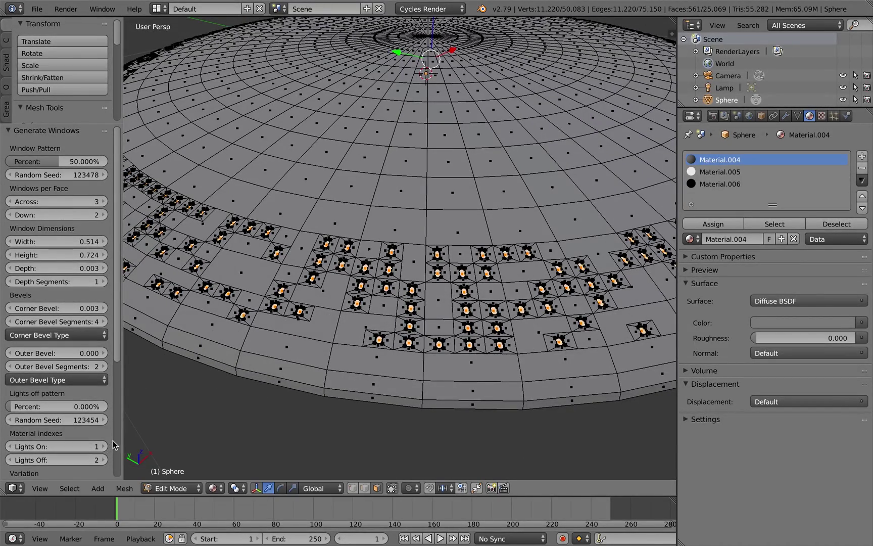
Set the lights-off pattern percentage of the generated windows to 25%
scroll(116, 442, "down", 8)
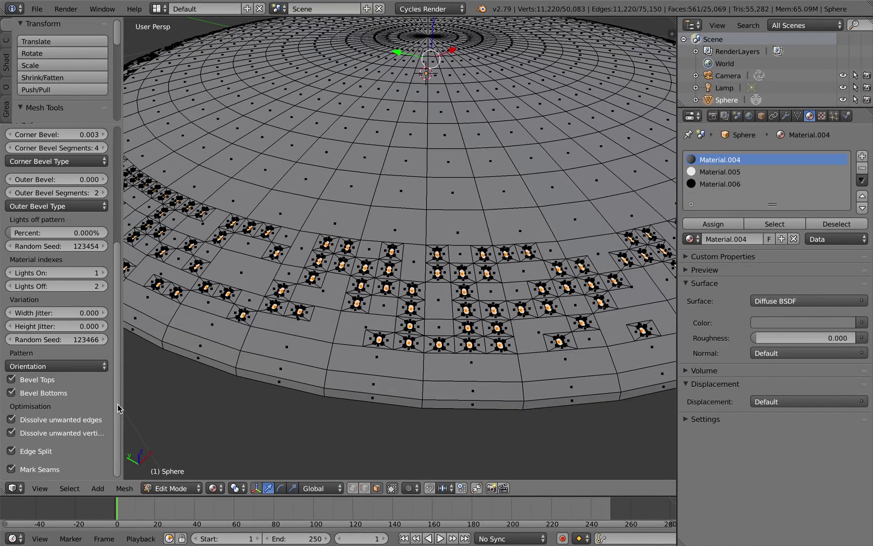
left_click(44, 232)
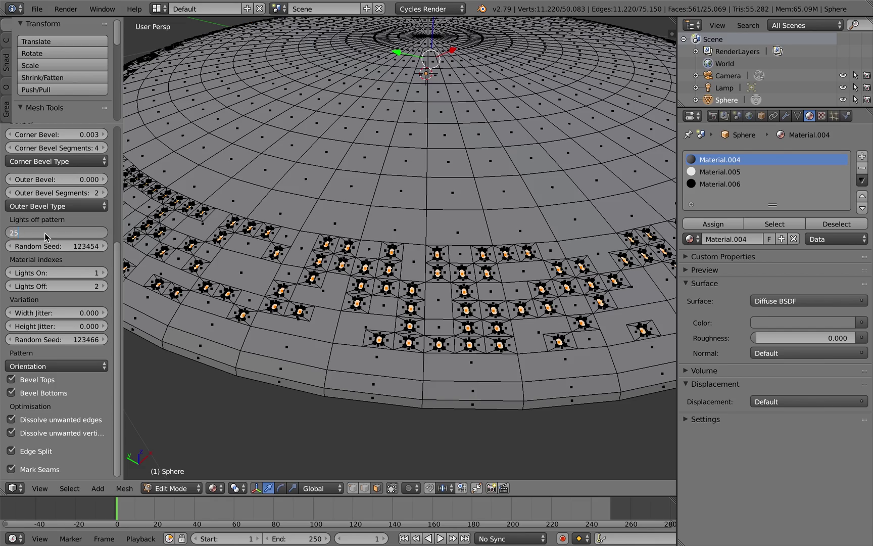
key("Return")
middle_click_drag(479, 318, 448, 313)
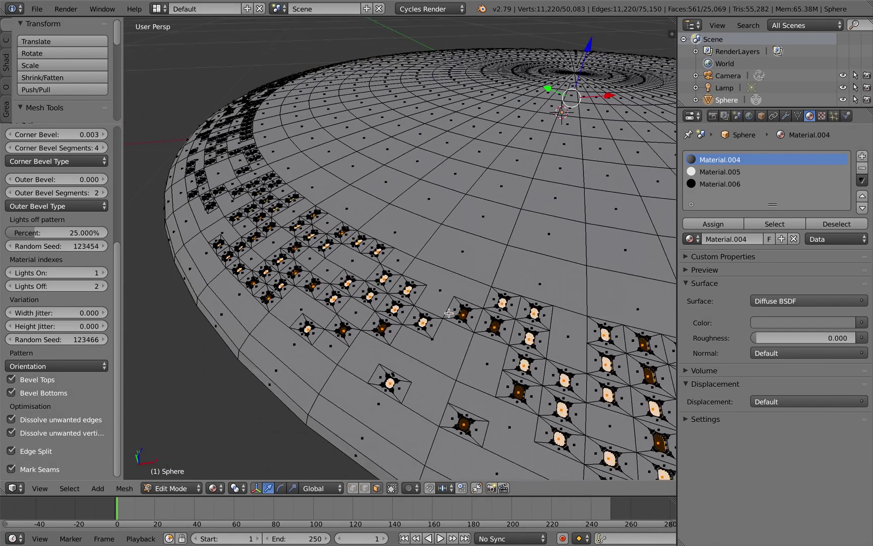
Change the window pattern's random seed to get a different distribution of windows around the band
scroll(120, 161, "up", 8)
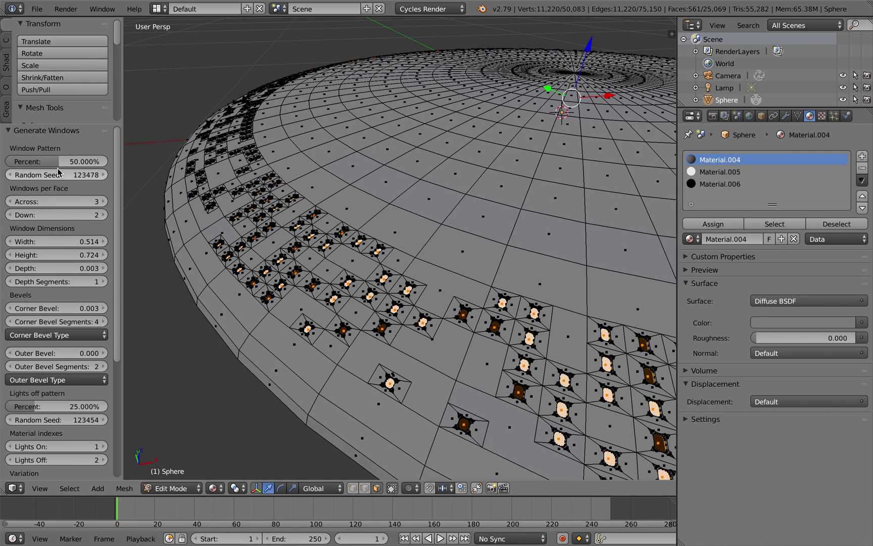
left_click_drag(54, 175, 79, 176)
middle_click_drag(291, 278, 337, 306)
Return to Object Mode and examine the lit and unlit windows around the sphere's rim from several angles
key("Tab")
scroll(342, 308, "up", 4)
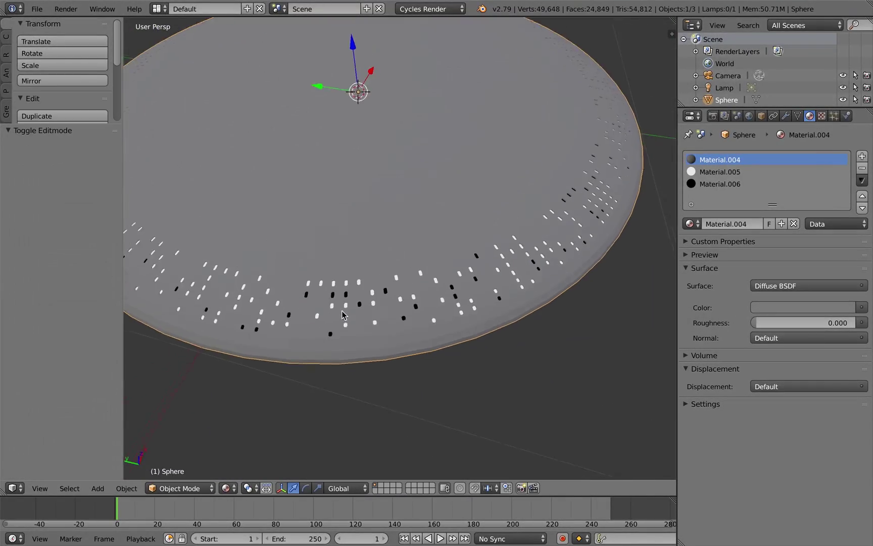
middle_click_drag(388, 337, 400, 276)
scroll(399, 295, "up", 3)
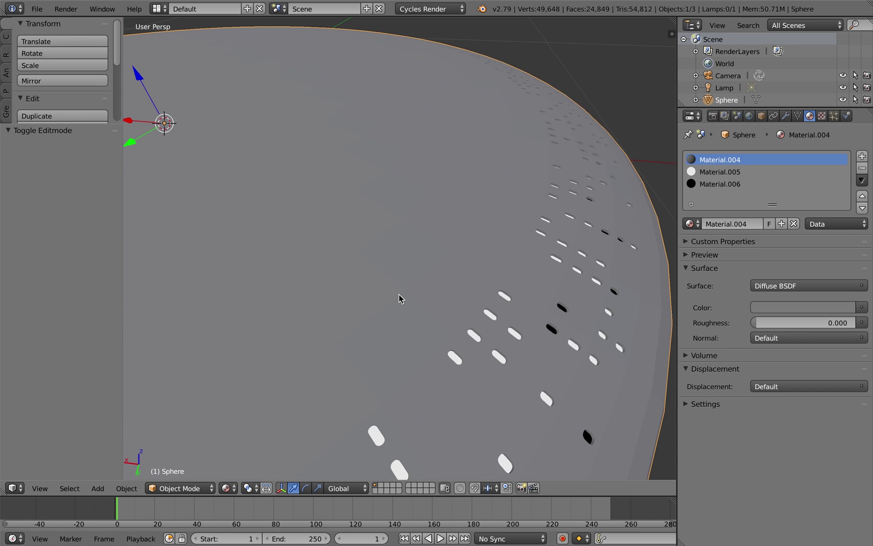
middle_click_drag(429, 309, 362, 325)
scroll(364, 317, "down", 5)
scroll(331, 360, "up", 2)
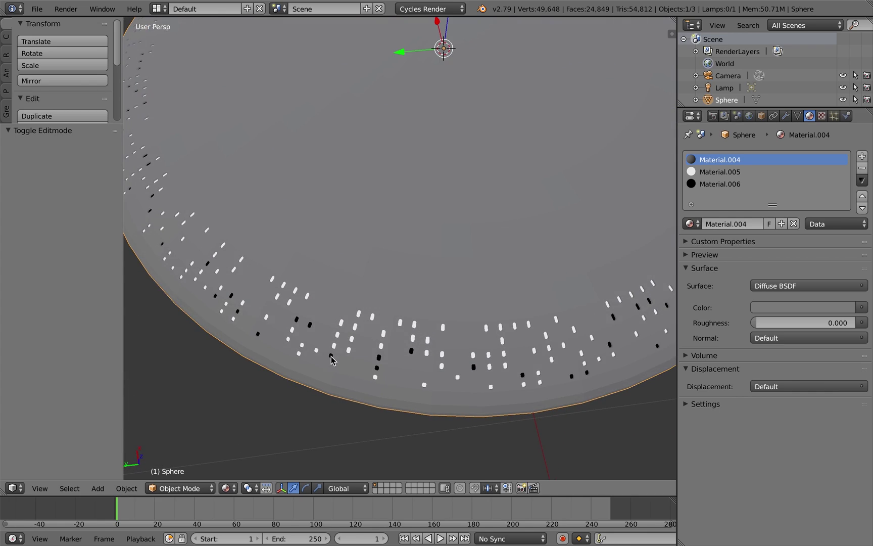
Switch the viewport to Rendered shading and view the emissive windows around the hull's rim
left_click(227, 488)
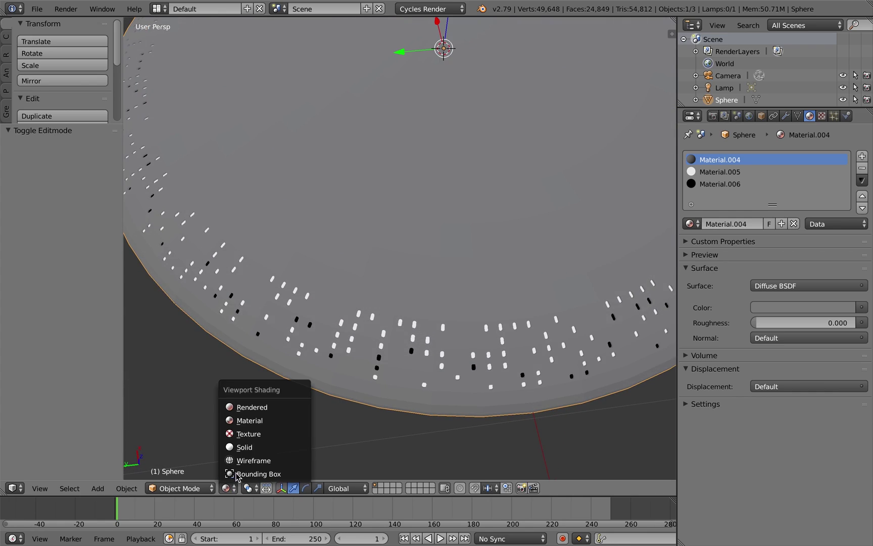
left_click(251, 409)
middle_click_drag(321, 366, 384, 314)
scroll(364, 320, "up", 2)
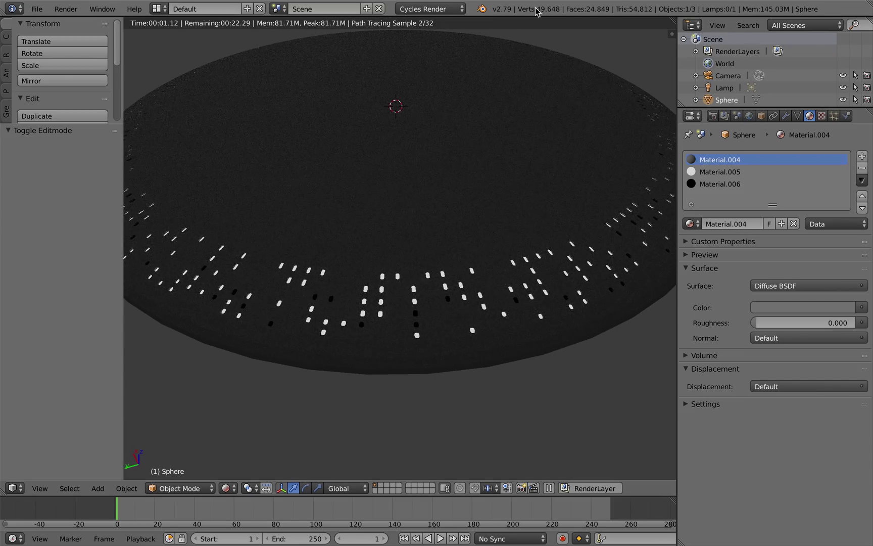